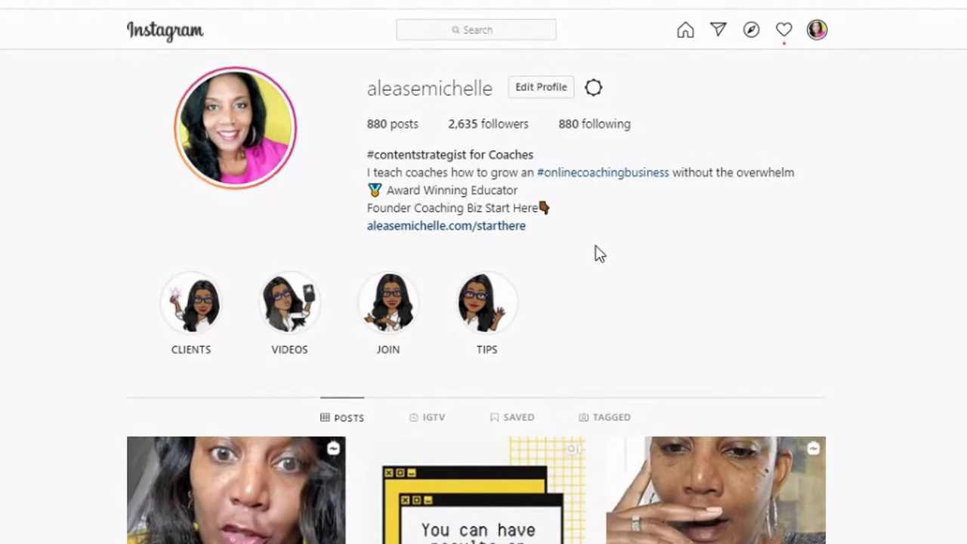
Open the website link in the Instagram profile's bio and look over its landing page of offers and free resources
click(514, 230)
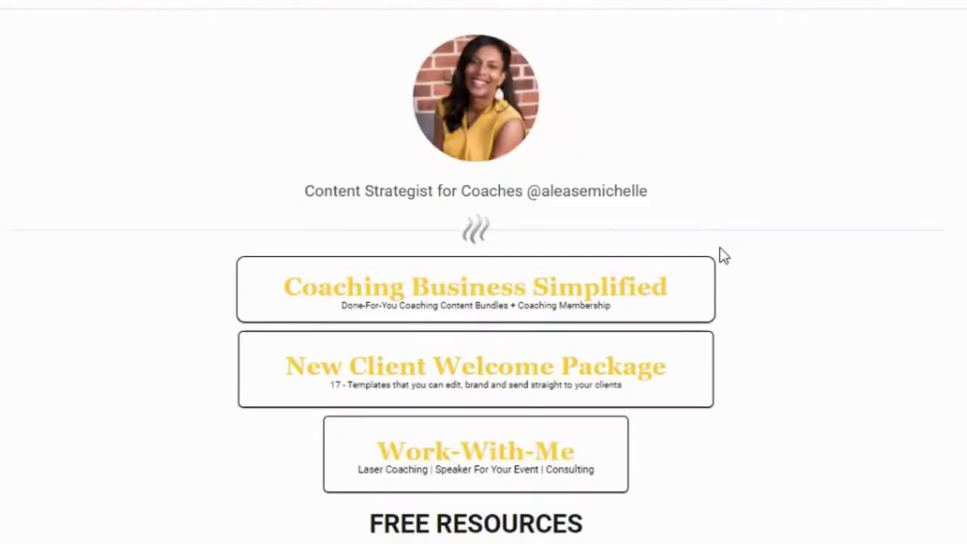
scroll(751, 264, down, 1)
scroll(657, 219, down, 1)
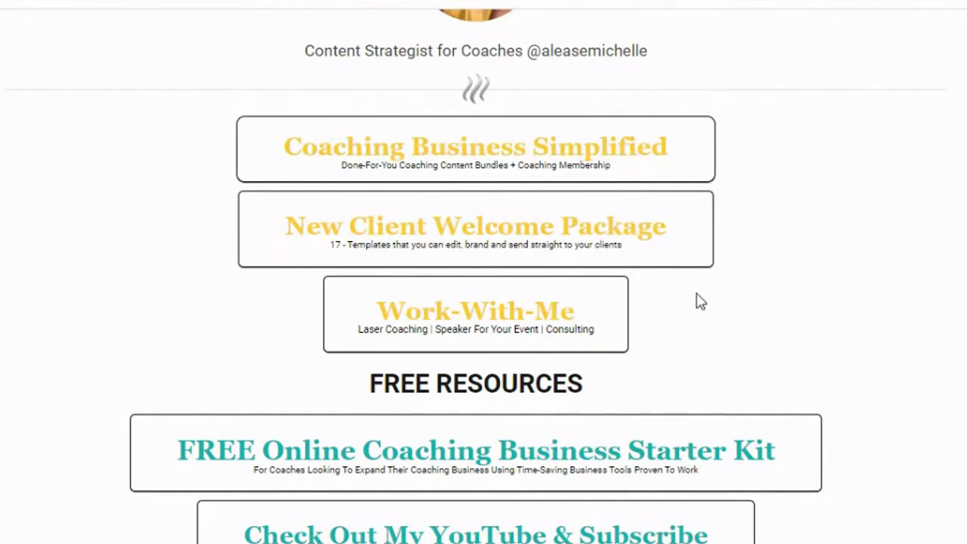
scroll(859, 501, up, 1)
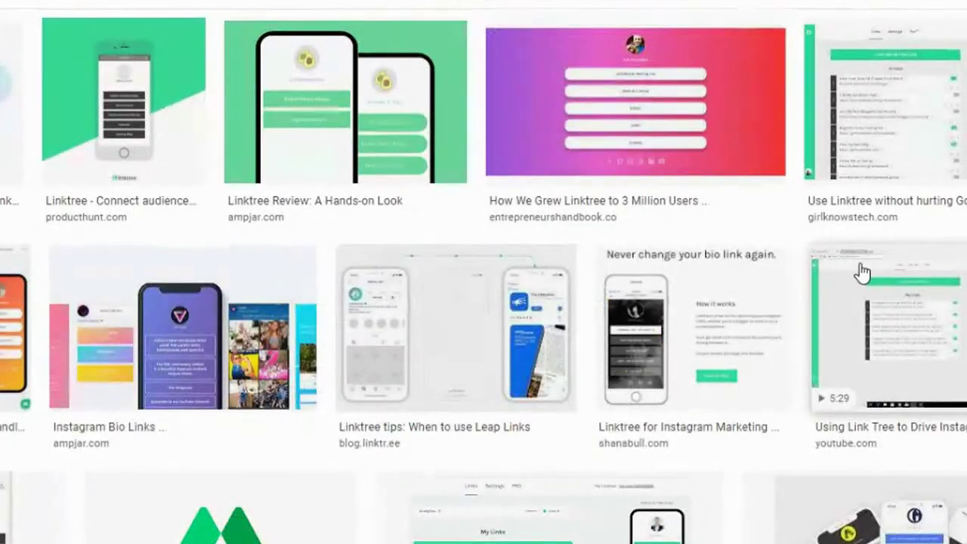
Browse the linktree image search results and preview the image showing several Linktree examples on phones
scroll(858, 272, up, 2)
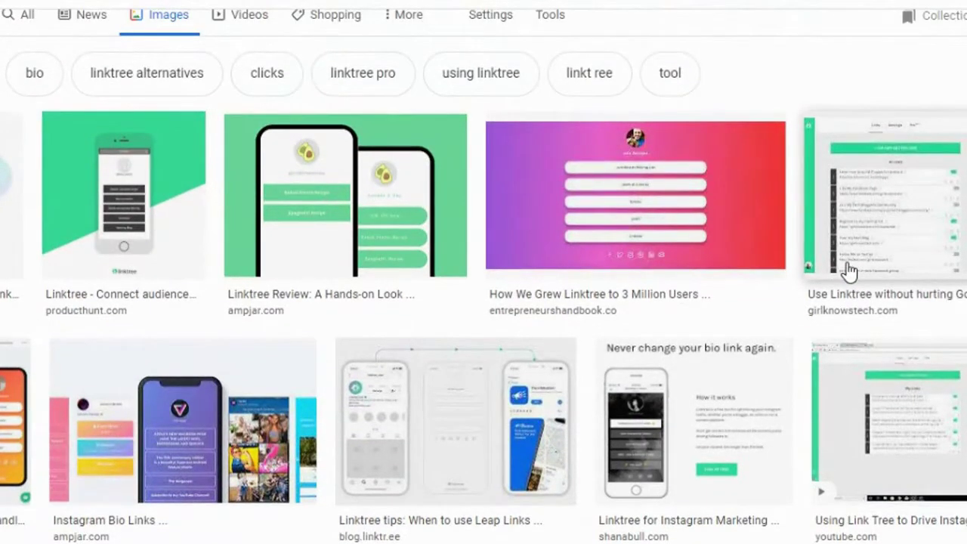
scroll(850, 271, up, 1)
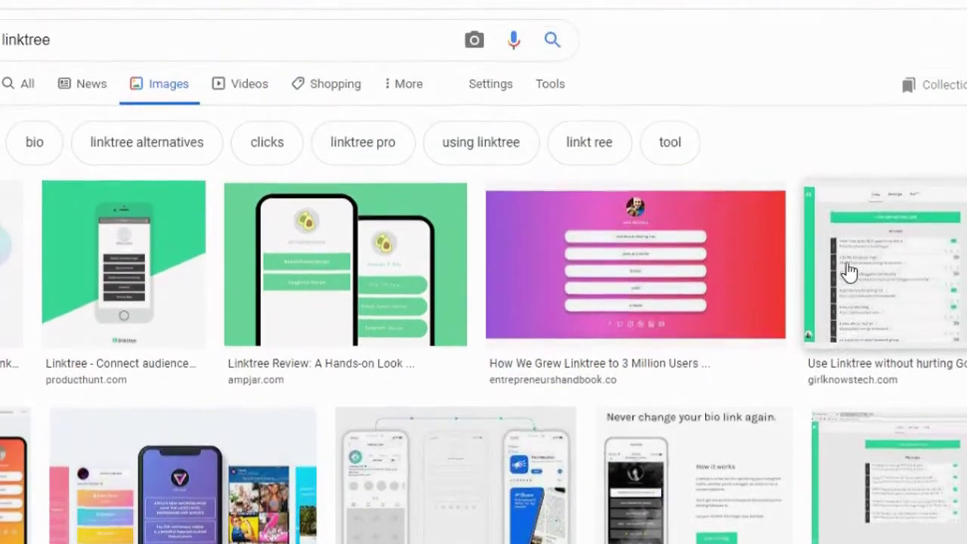
scroll(846, 272, down, 2)
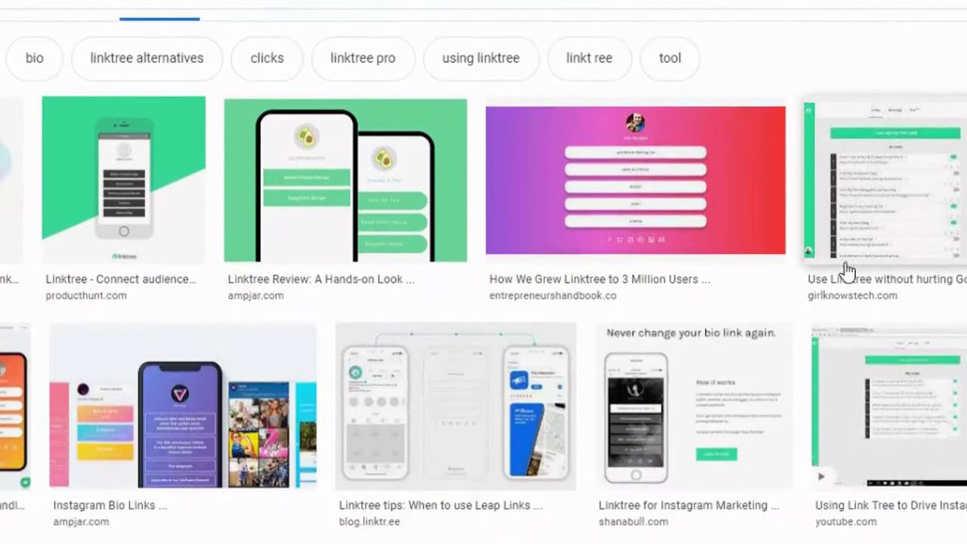
scroll(300, 362, down, 5)
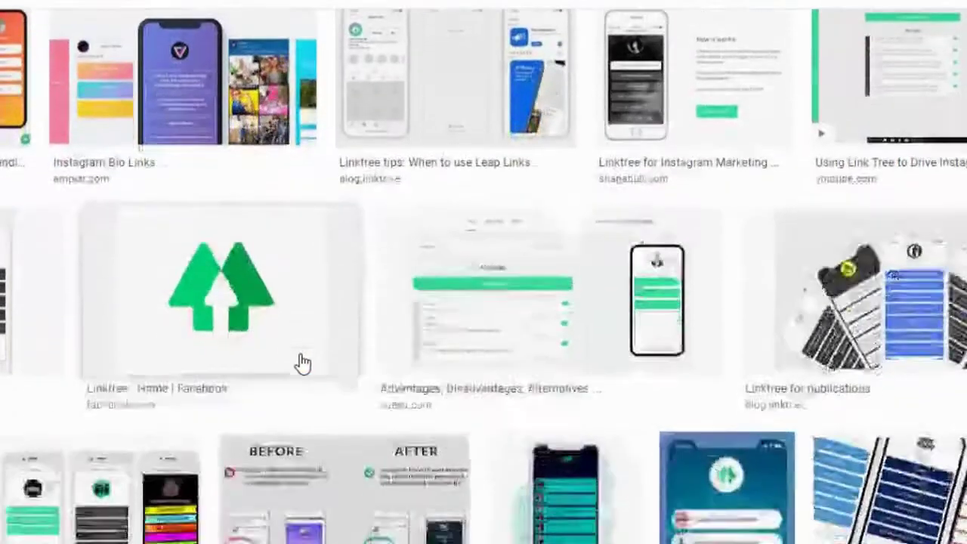
click(191, 387)
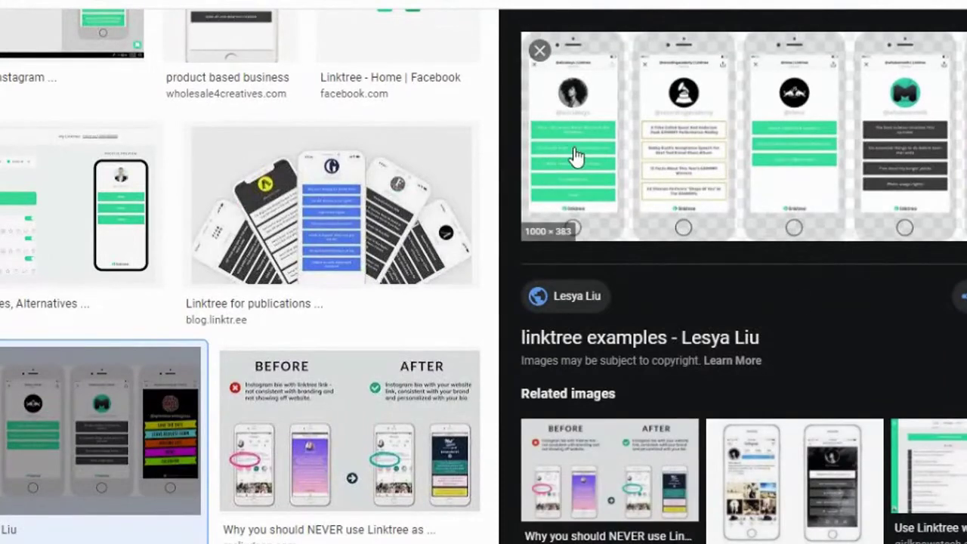
click(539, 51)
Preview the "Linktree for non-profits and charities" image from the search results, then close the preview
scroll(921, 333, down, 2)
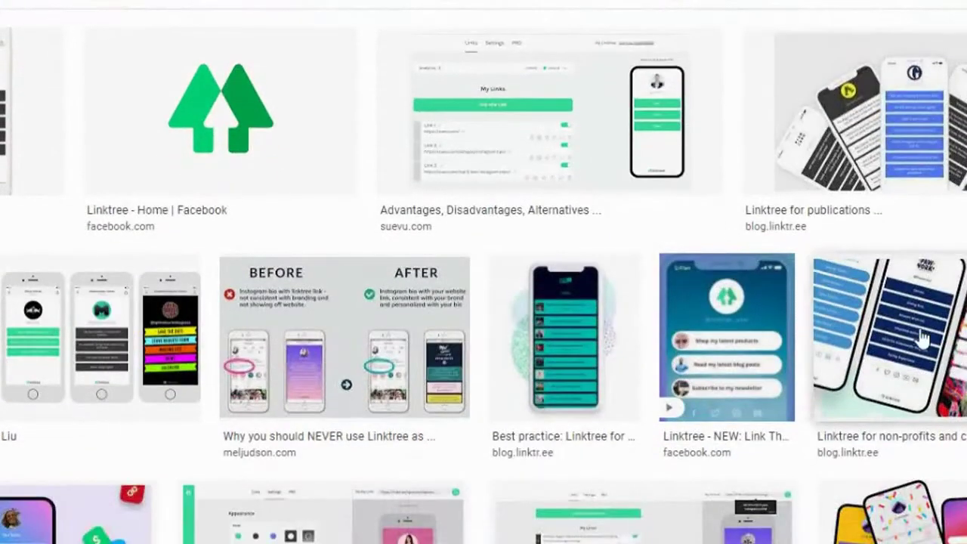
click(890, 340)
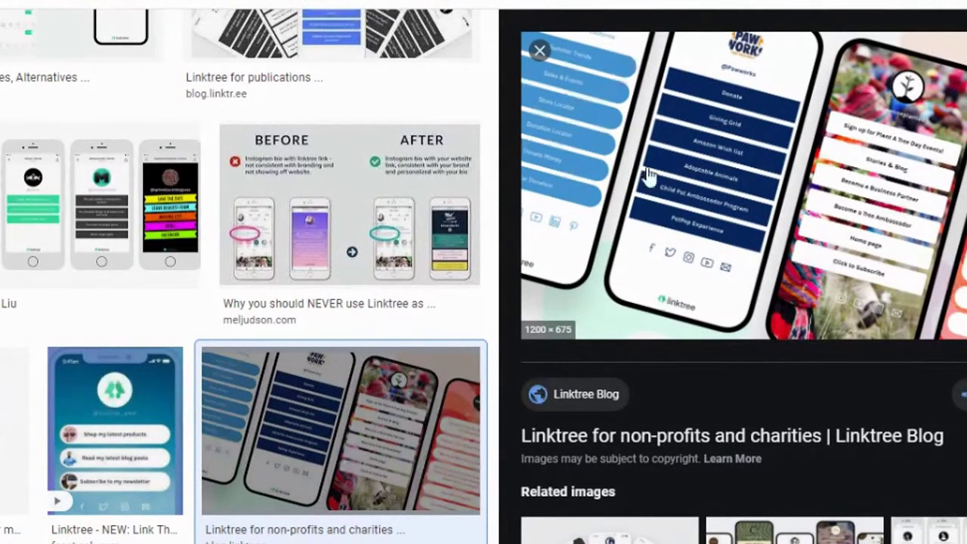
click(539, 53)
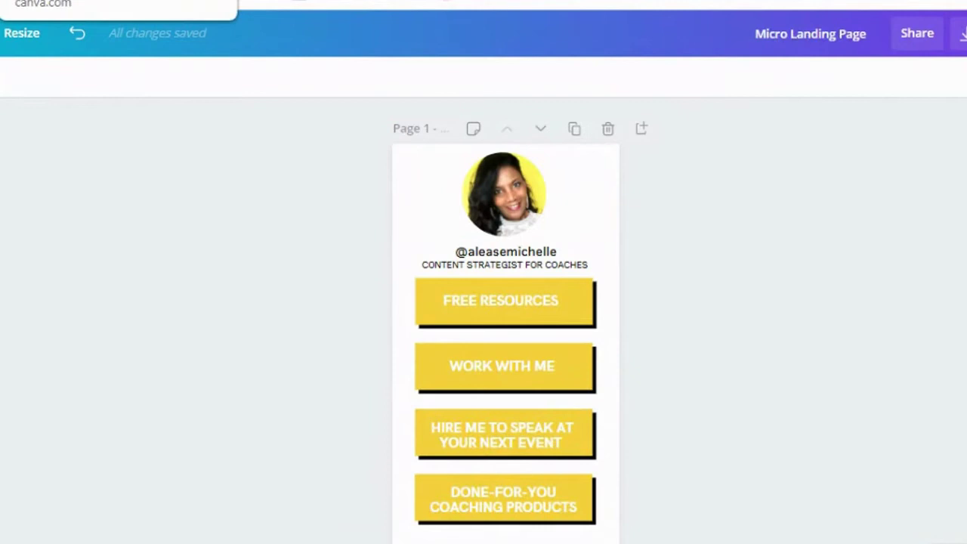
Switch to the "DEMO- Micro- Landing Page" design in Canva and set the canvas zoom to 50%
click(43, 2)
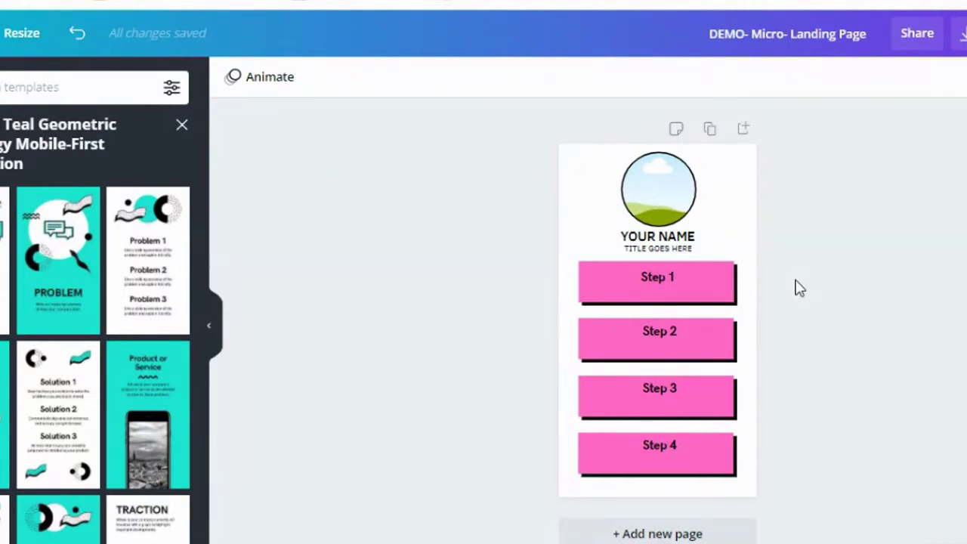
click(209, 332)
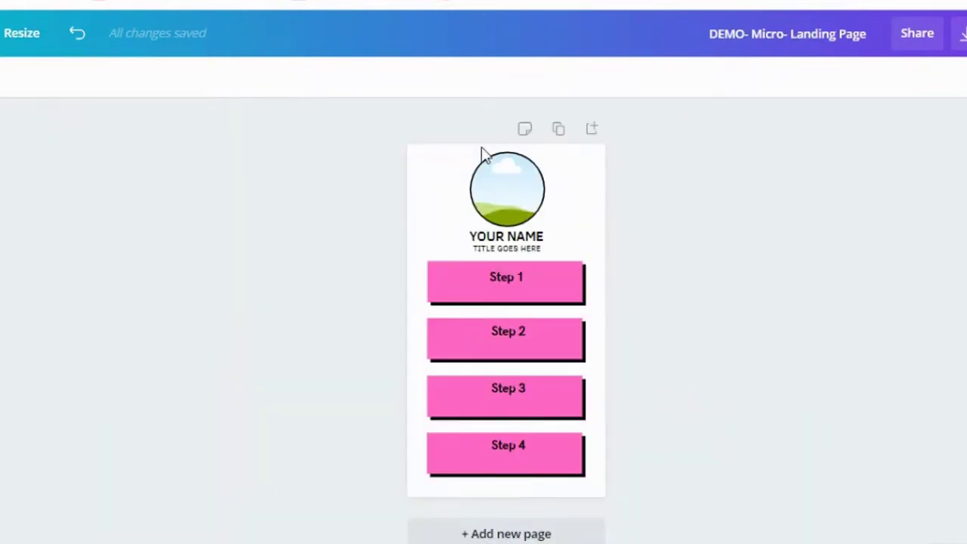
click(954, 541)
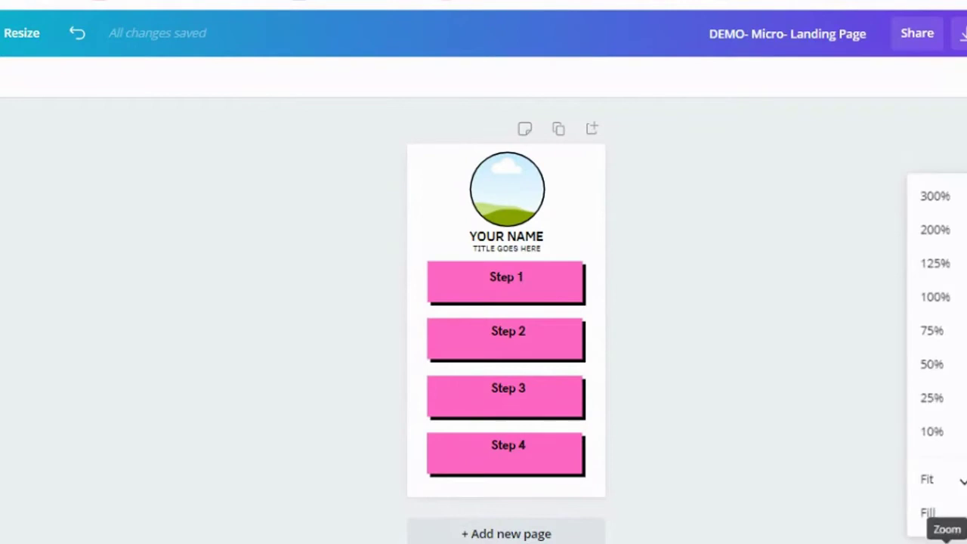
click(933, 368)
scroll(928, 381, up, 3)
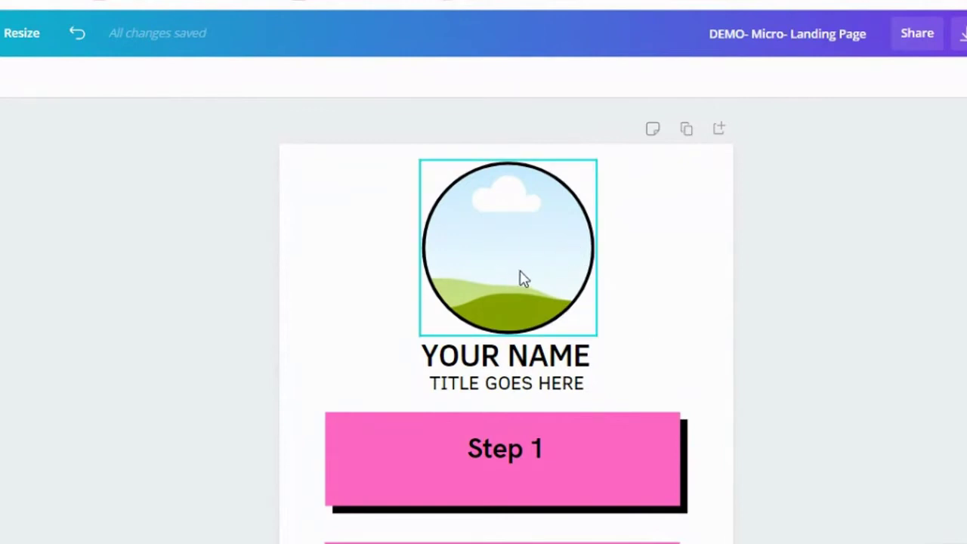
Look over the template's circular photo frame, name and title text, and the four pink step buttons
scroll(530, 265, down, 2)
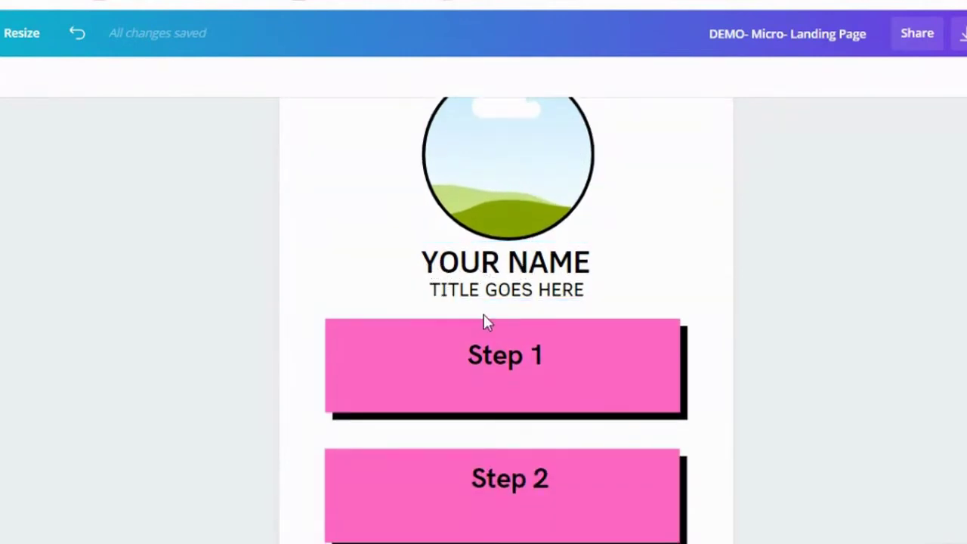
scroll(484, 319, down, 2)
scroll(435, 402, down, 5)
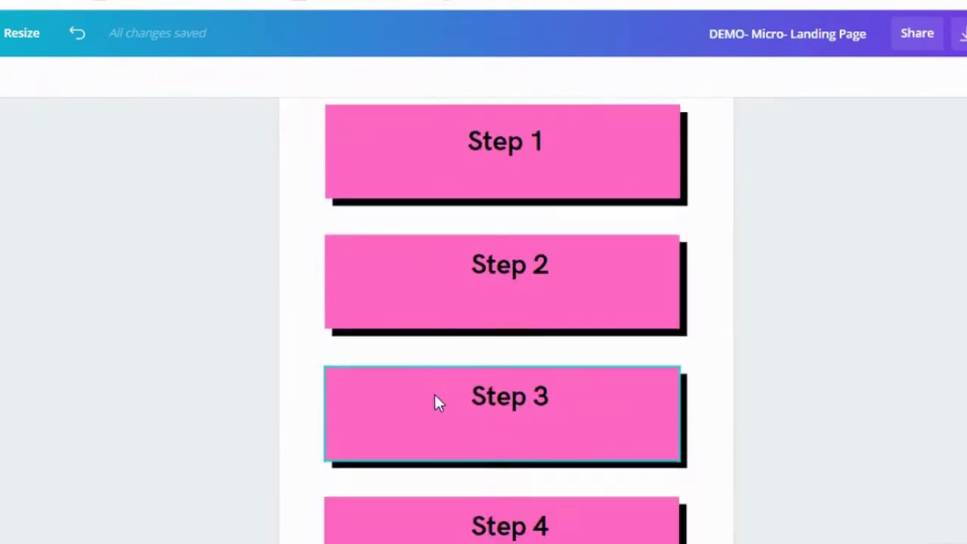
scroll(831, 436, up, 4)
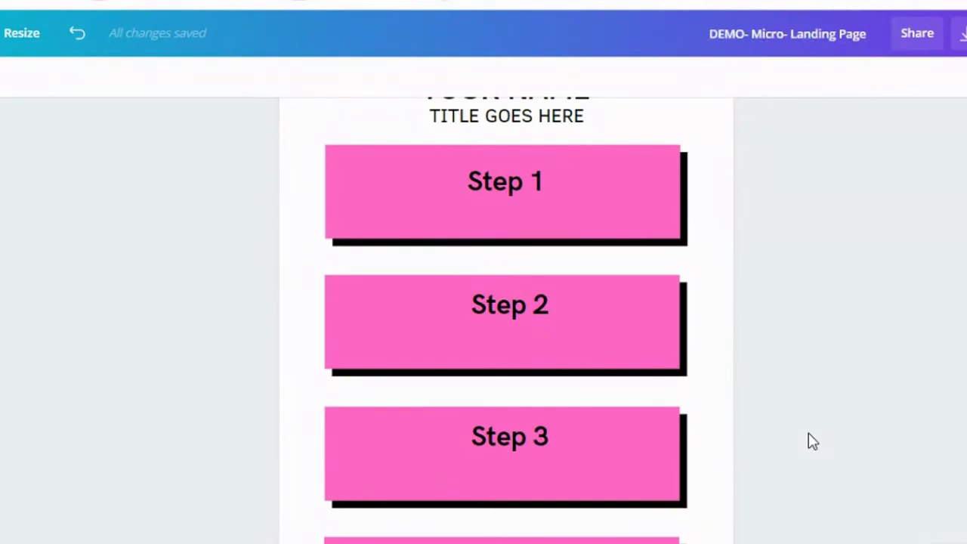
scroll(812, 442, up, 2)
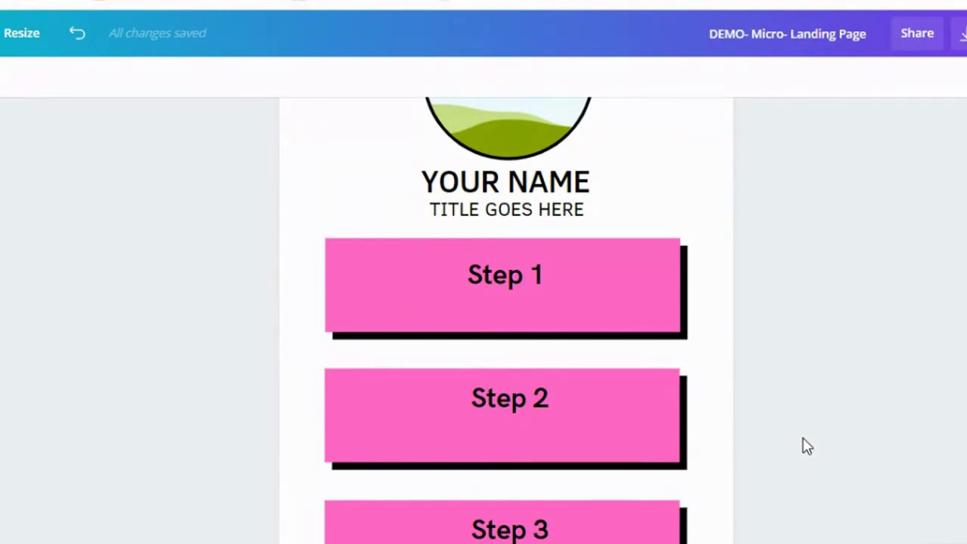
scroll(806, 447, up, 2)
scroll(806, 447, up, 2)
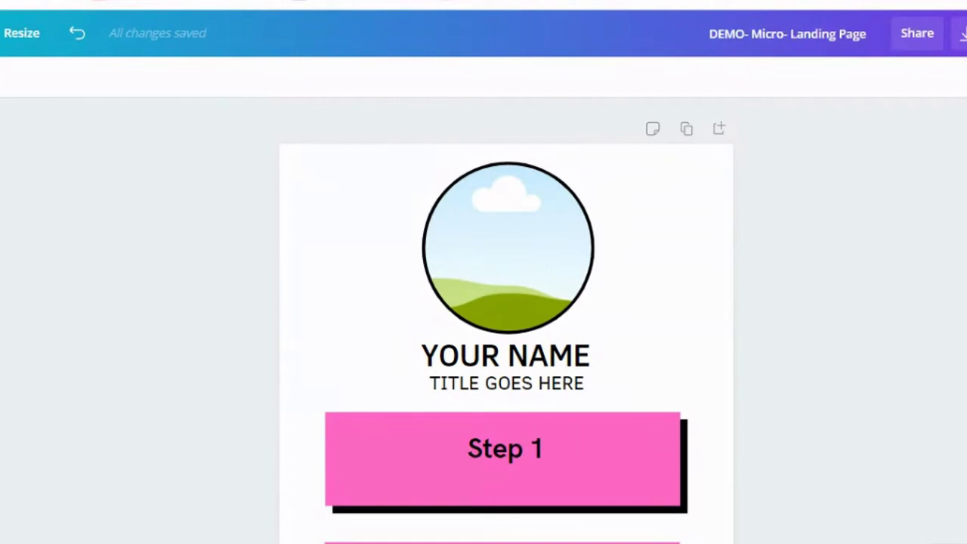
Fill the circular frame with the yellow-background portrait in the striped white top from the owner's photo folder
scroll(30, 483, down, 5)
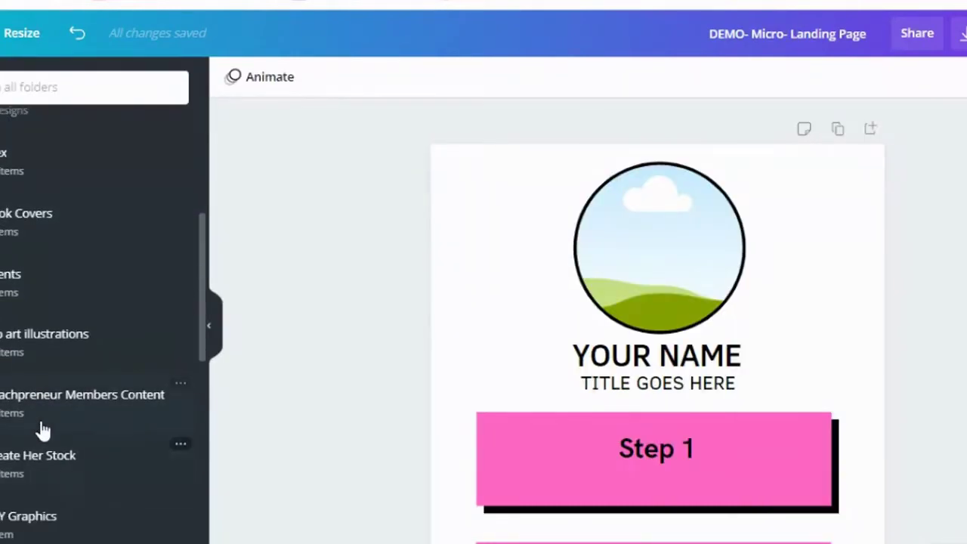
scroll(42, 431, down, 6)
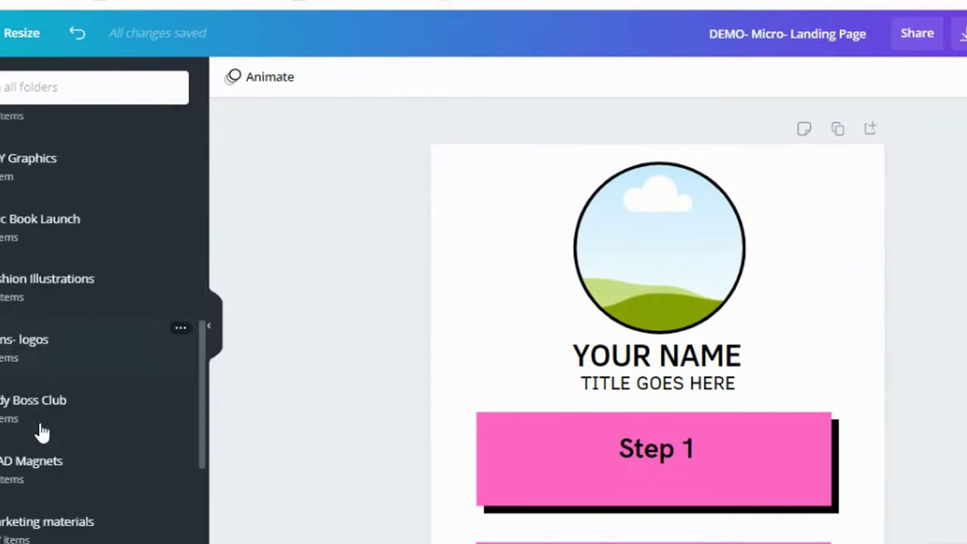
click(26, 487)
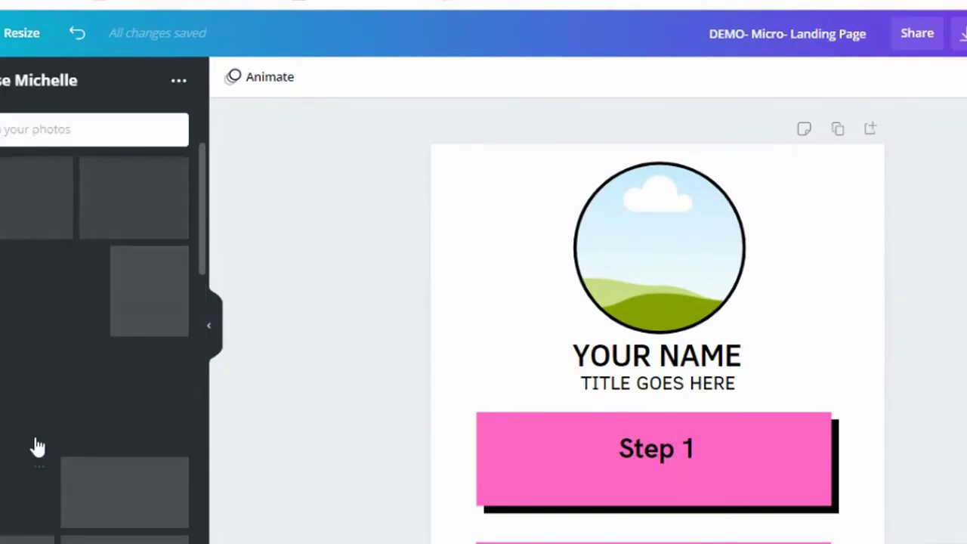
drag(150, 291, 662, 270)
Enlarge the portrait inside the circular frame and reposition it so the head and shoulders fill the circle
double_click(665, 227)
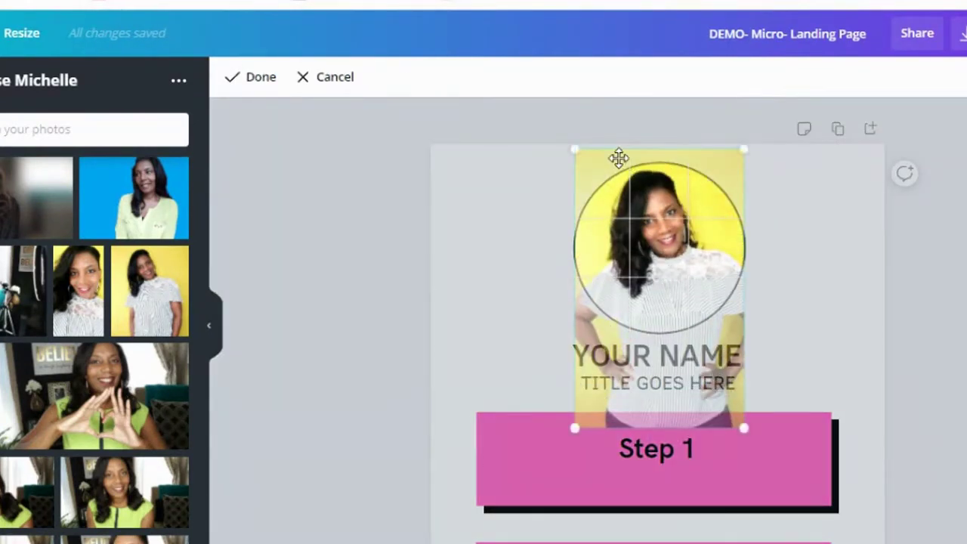
drag(569, 144, 529, 116)
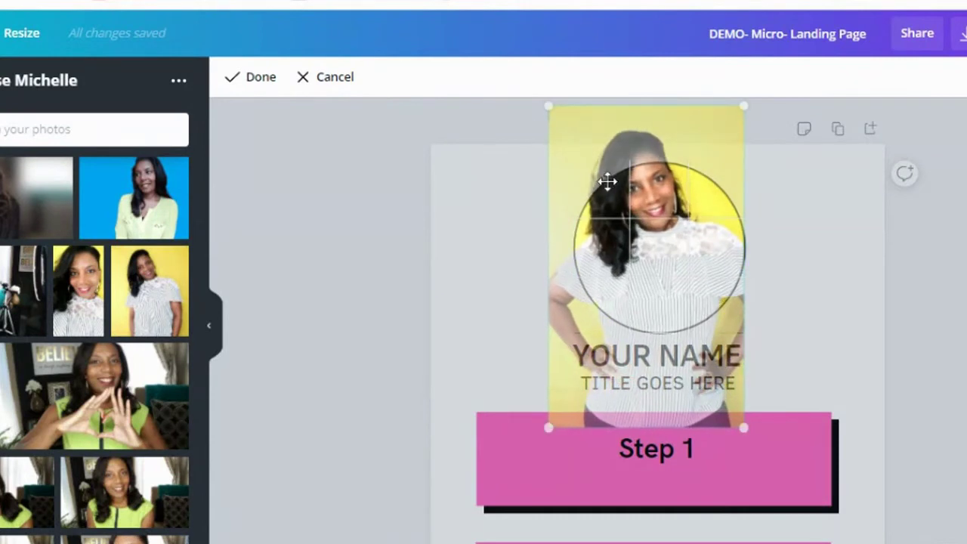
drag(659, 223, 676, 270)
click(952, 334)
click(952, 334)
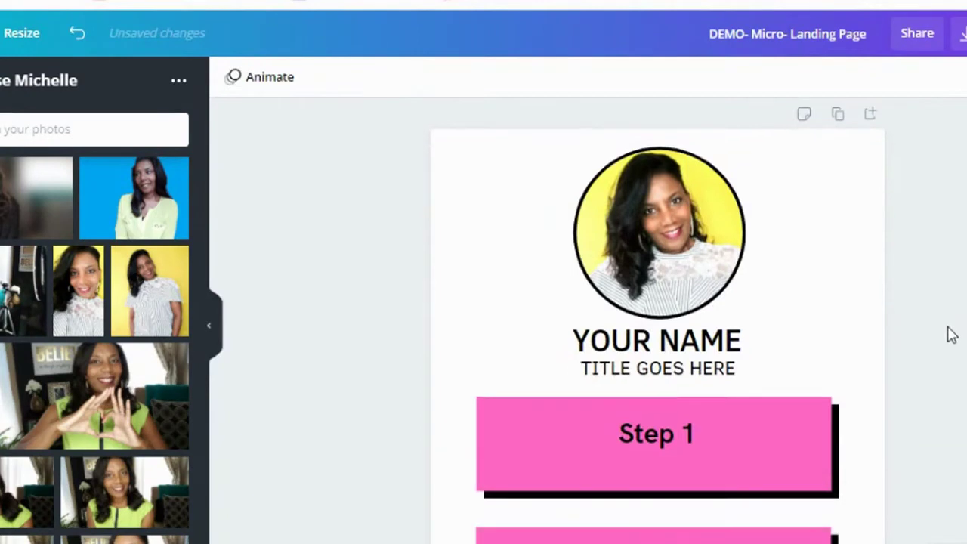
Replace the "YOUR NAME" placeholder with the owner's Instagram handle, keeping the title on its own line below
scroll(654, 259, down, 2)
click(654, 257)
double_click(653, 254)
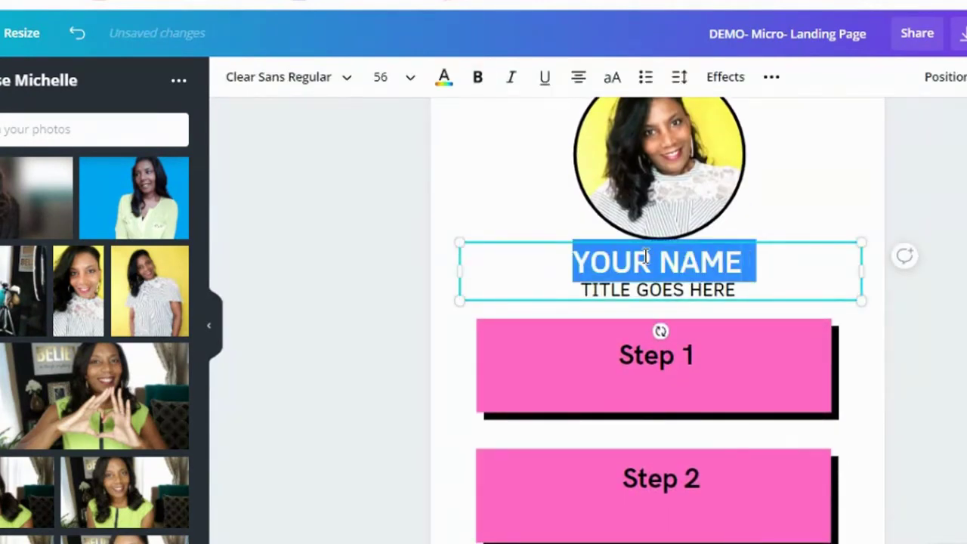
text(@)
text(aleasemich)
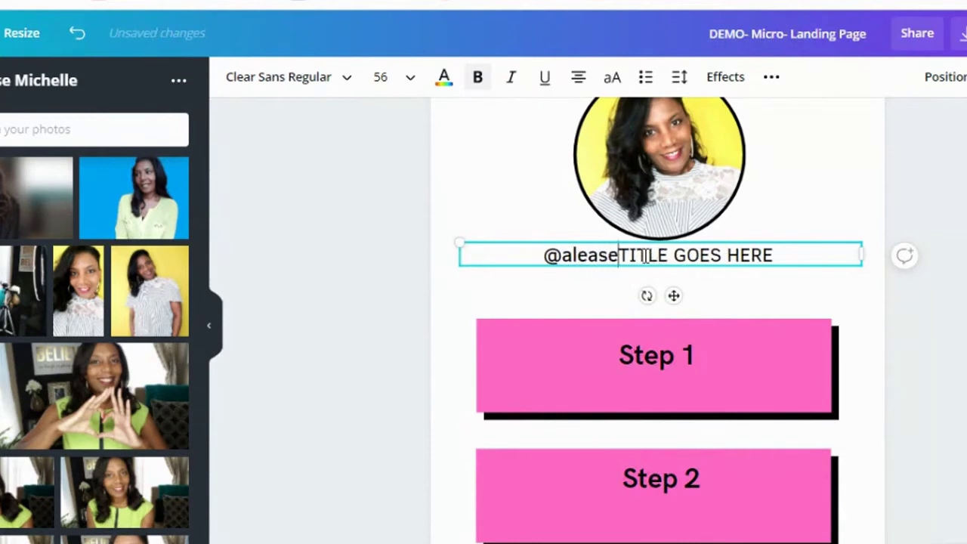
text(elle)
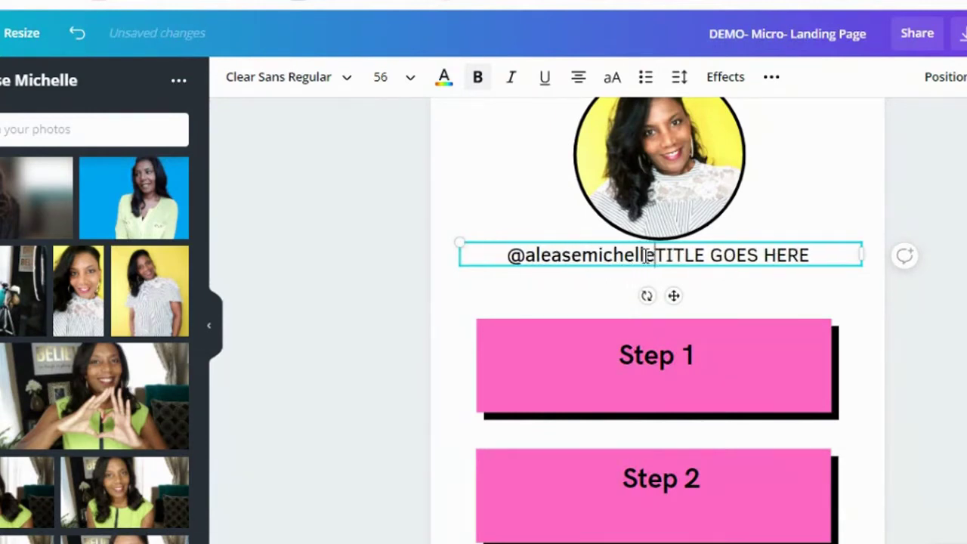
key(Return)
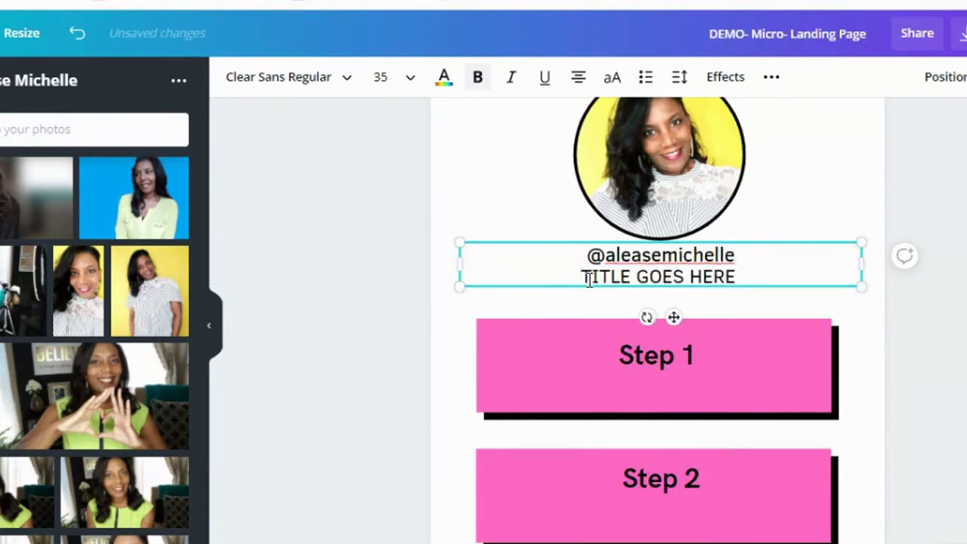
Replace the "TITLE GOES HERE" placeholder with "Content Creator For Coaches"
drag(636, 277, 727, 273)
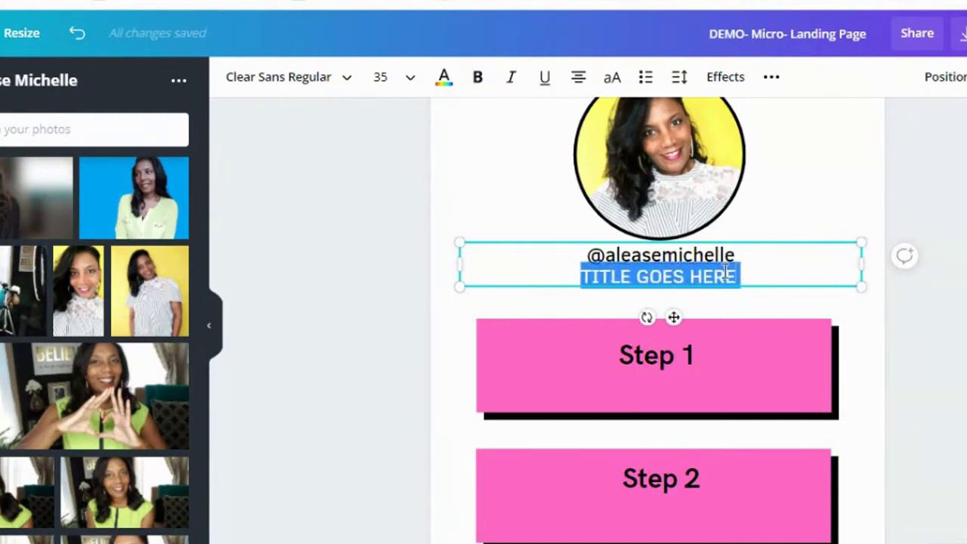
text(Content Creatr)
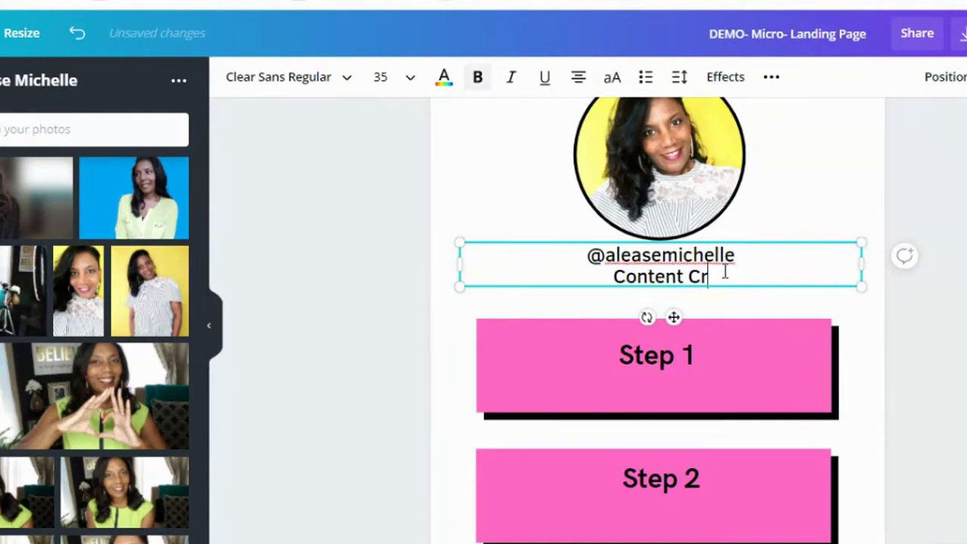
key(BackSpace)
text(or Fo)
key(BackSpace)
key(BackSpace)
text(For Co)
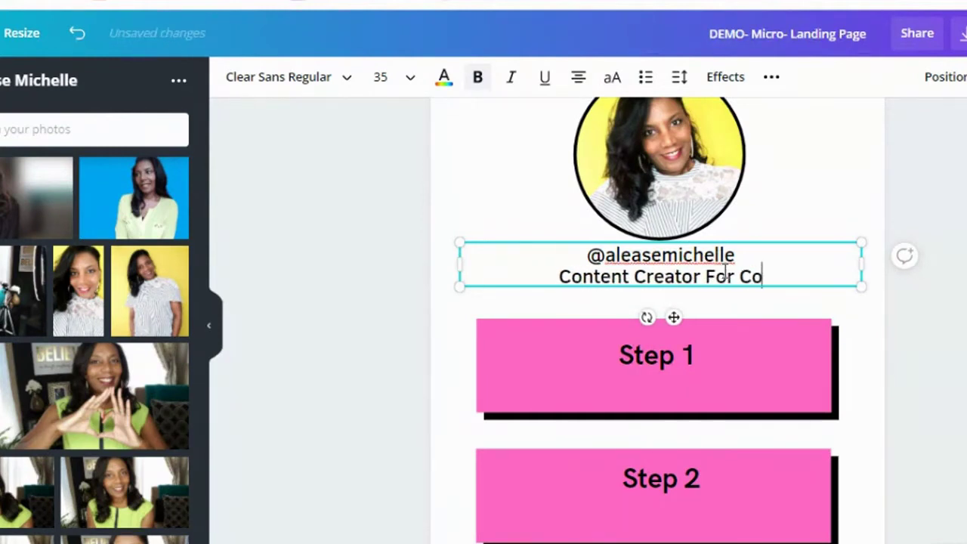
text(aches)
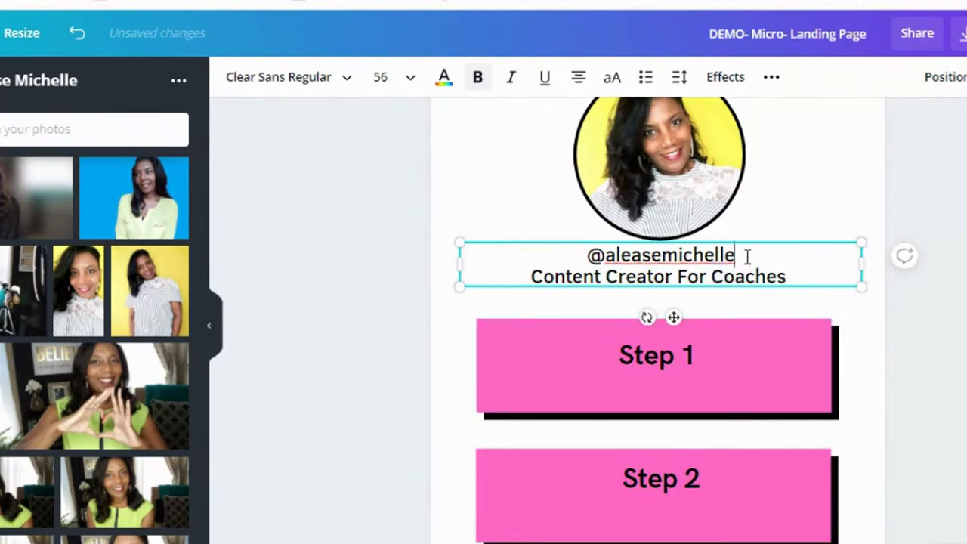
Set the font size of the Instagram handle line above "Content Creator For Coaches" to 56
drag(747, 256, 612, 240)
click(414, 77)
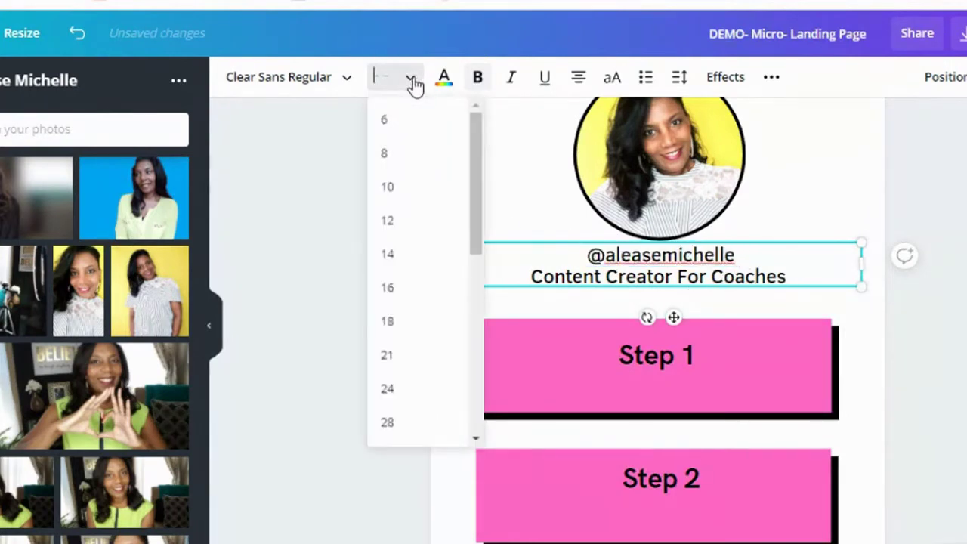
scroll(404, 287, down, 4)
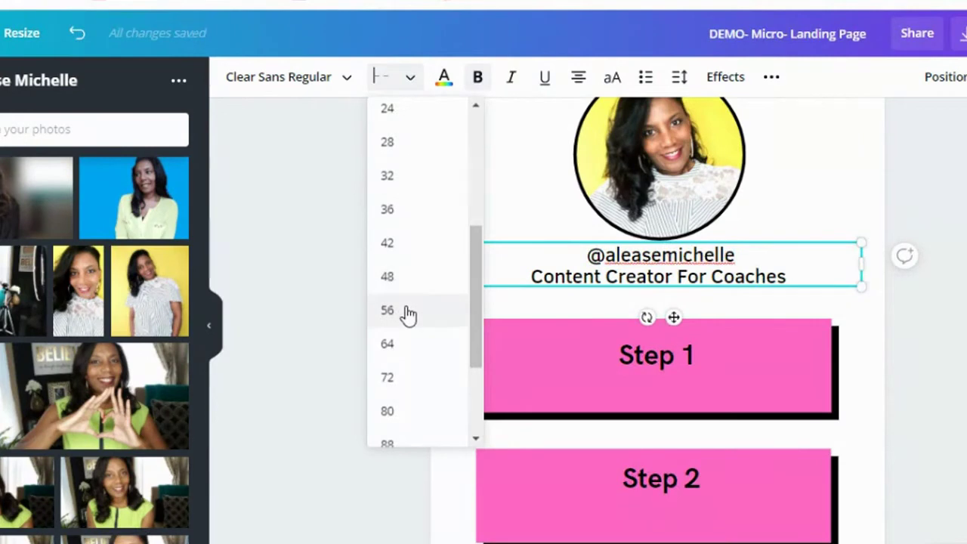
click(403, 377)
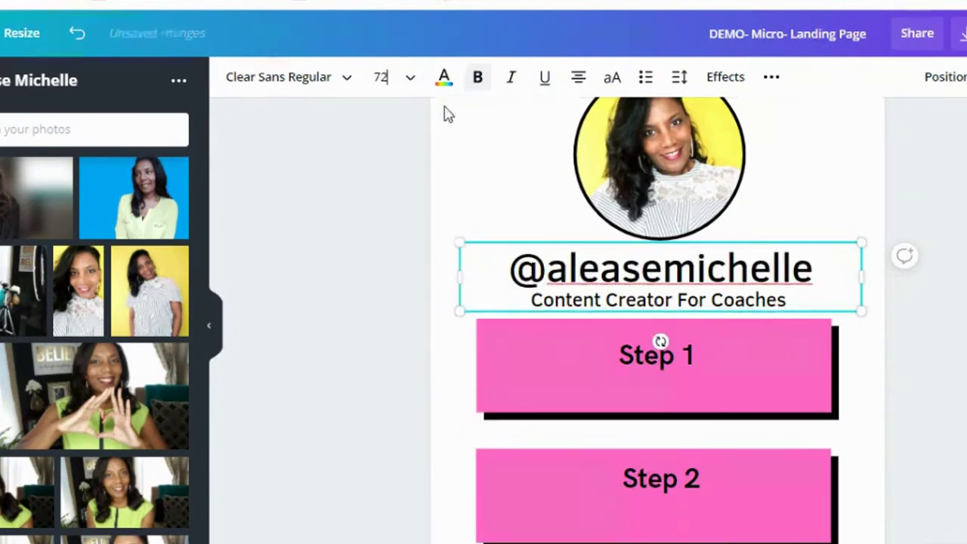
click(410, 80)
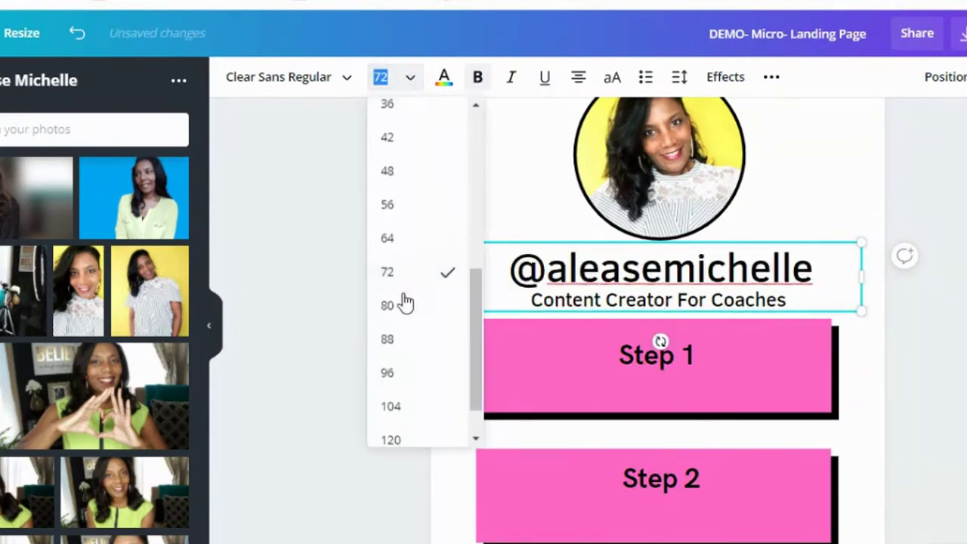
click(383, 217)
click(900, 318)
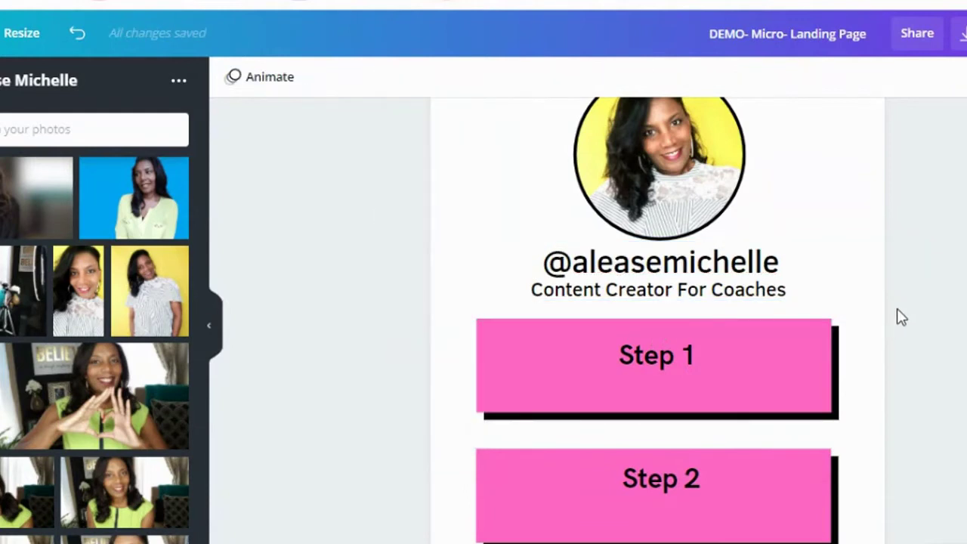
Collapse the photo library beside the design to give the landing page more room
scroll(888, 328, down, 1)
scroll(892, 330, up, 3)
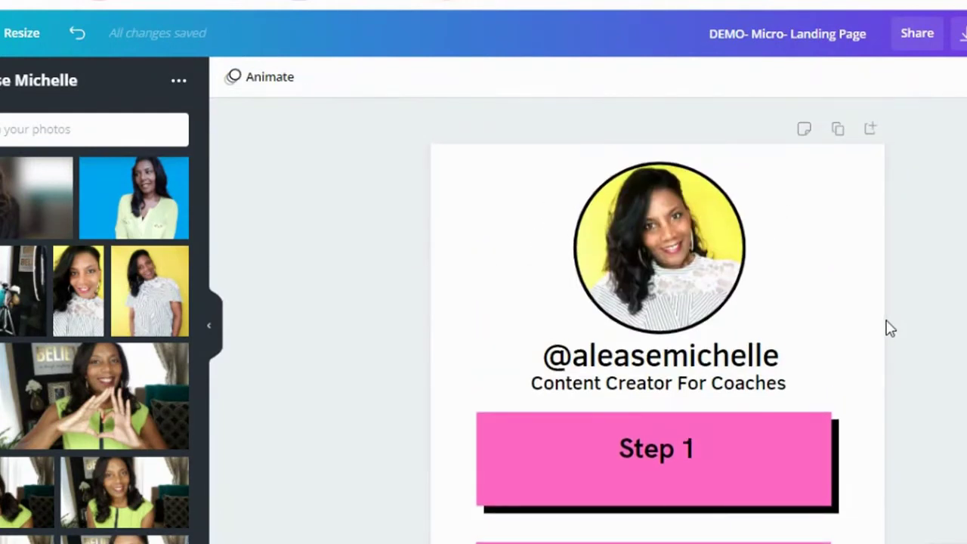
scroll(889, 328, down, 2)
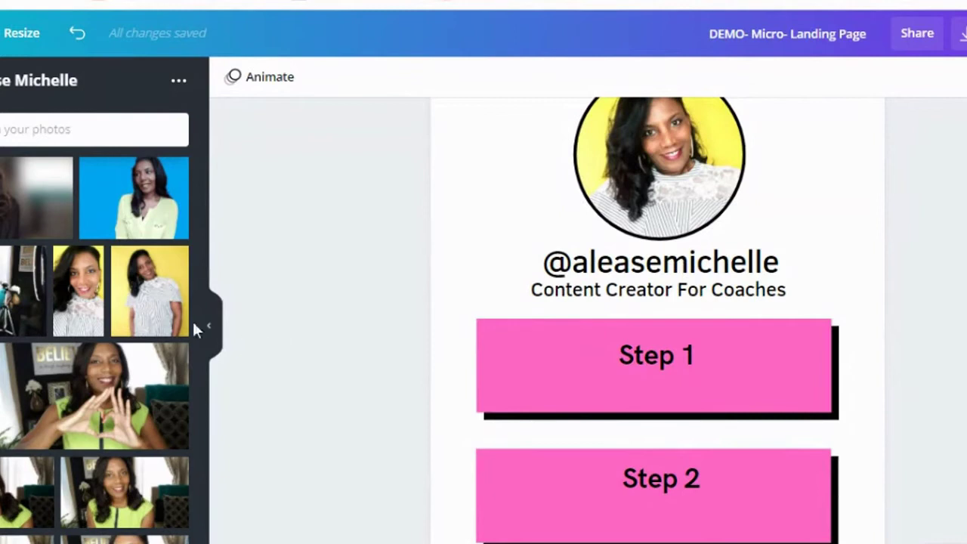
scroll(200, 325, down, 5)
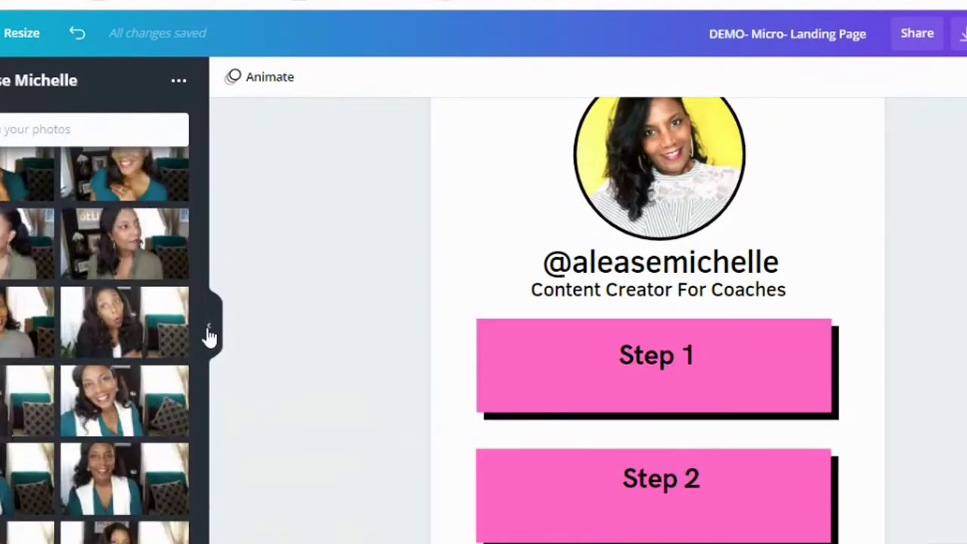
click(212, 332)
scroll(791, 390, up, 2)
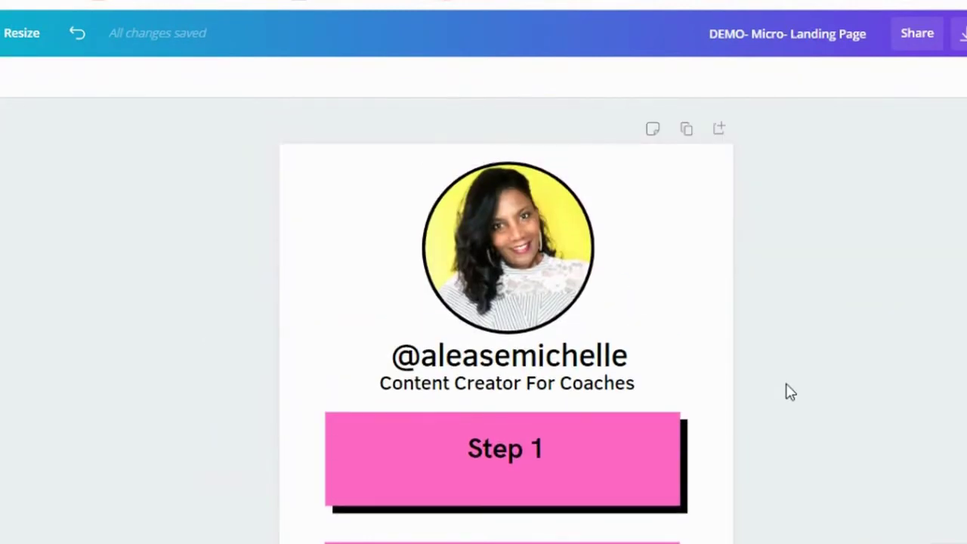
scroll(742, 427, down, 2)
Recolor the Step 1 rectangle golden yellow and select the Step 2 rectangle to match it
click(639, 347)
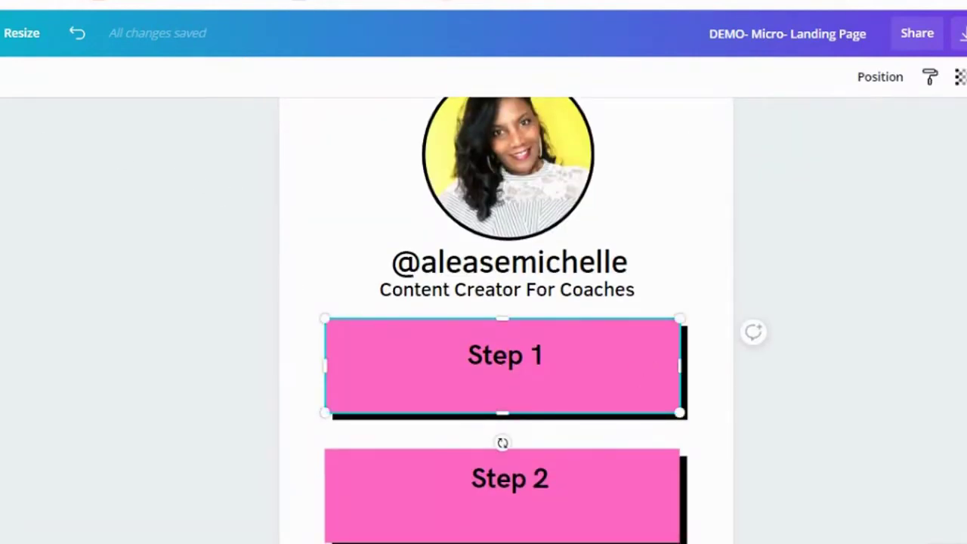
click(82, 76)
click(79, 534)
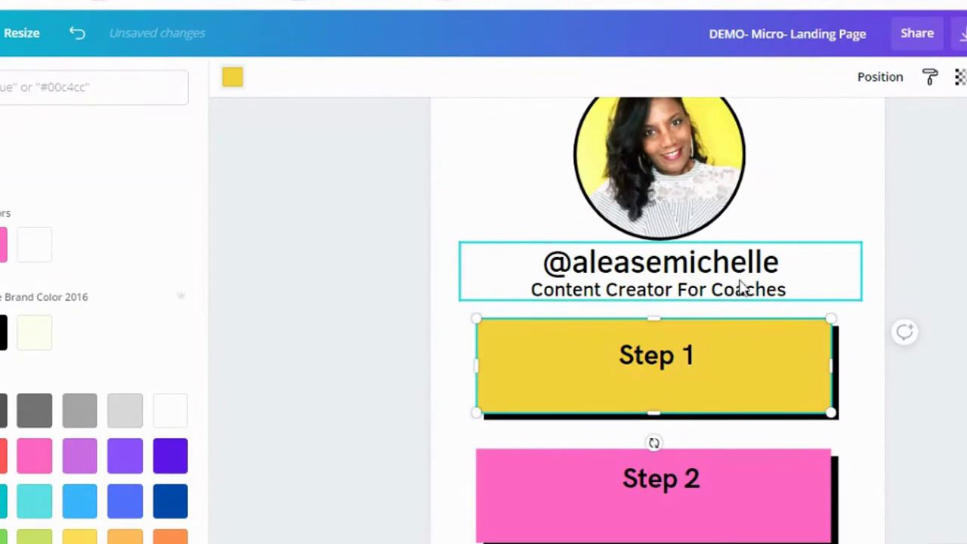
scroll(742, 287, down, 4)
click(796, 291)
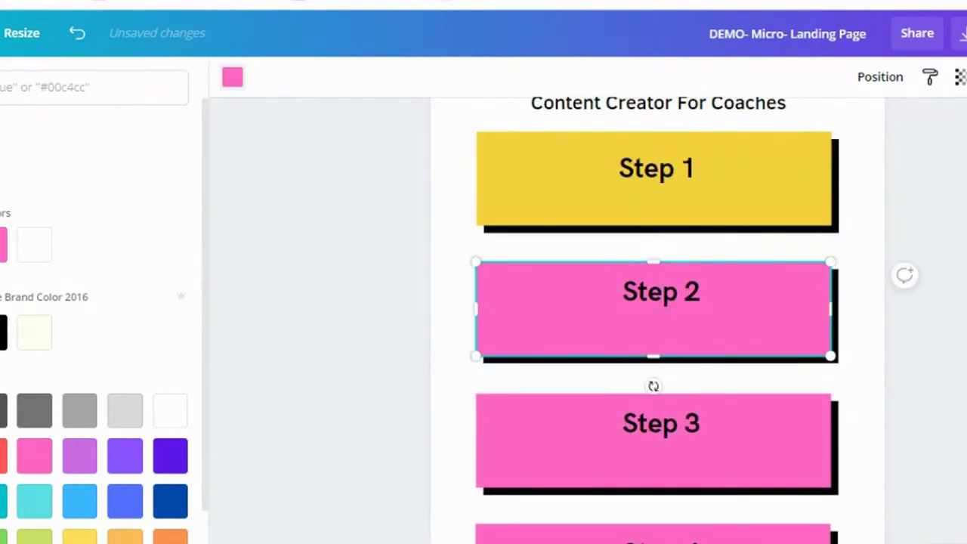
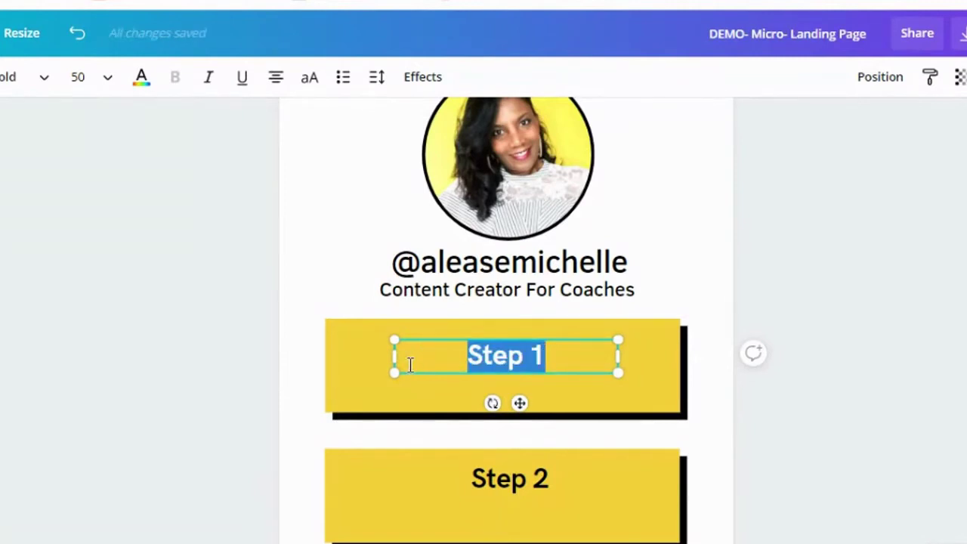
Replace the "Step 1" placeholder with "FREE RESOURCES" in capitals
text(Free)
key(BackSpace)
key(BackSpace)
key(BackSpace)
text(REE RESOUR)
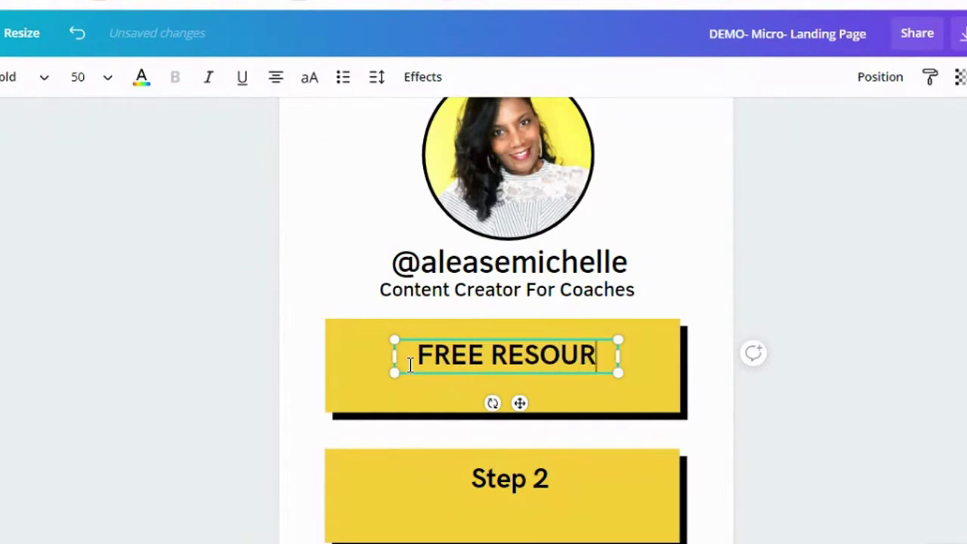
text(CES)
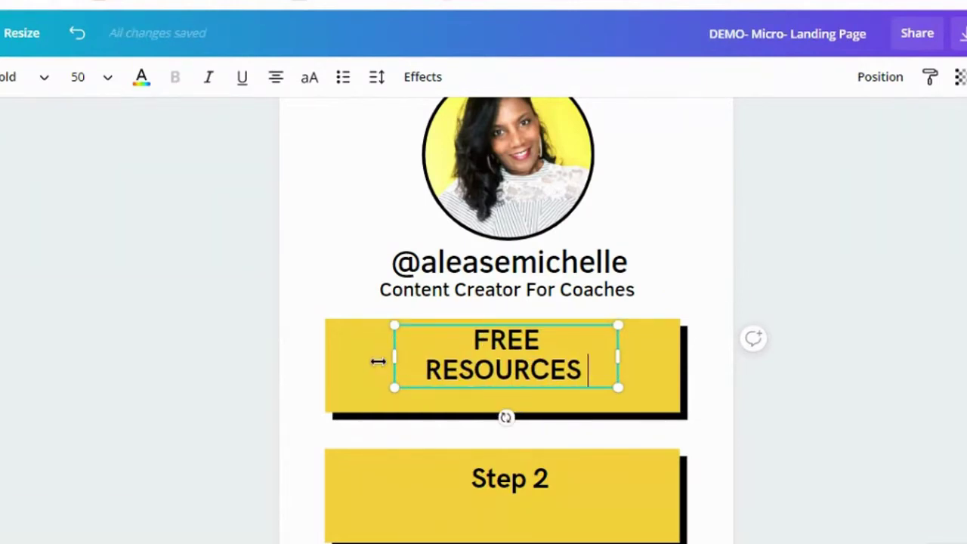
Widen the "FREE RESOURCES" text box to nearly the rectangle's full width and center the text vertically within the rectangle
drag(394, 356, 326, 357)
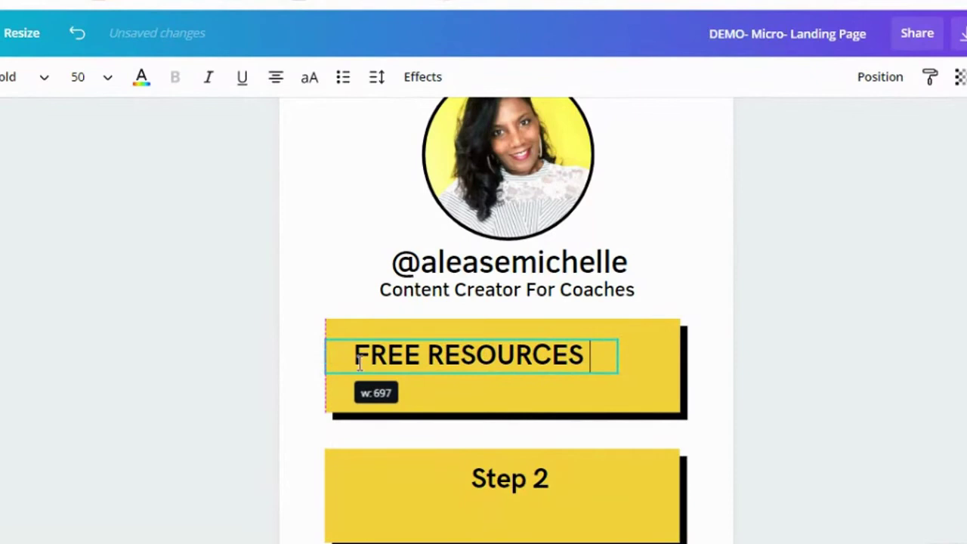
drag(619, 356, 678, 349)
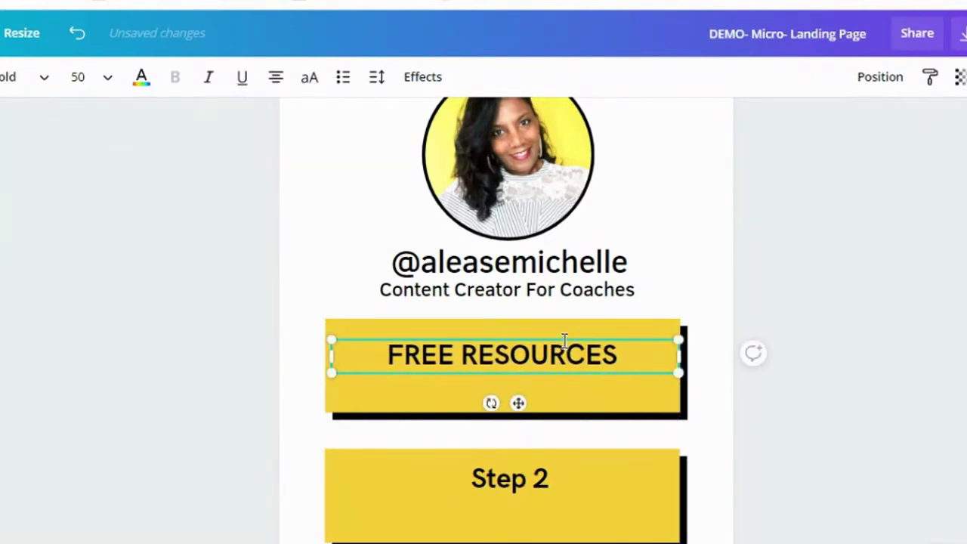
double_click(565, 346)
click(550, 351)
key(Escape)
click(536, 395)
drag(521, 361, 519, 370)
Replace the "Step 2" placeholder with "WORK WITH ME" and center the text inside its yellow rectangle
click(518, 483)
click(518, 484)
click(476, 480)
drag(476, 480, 618, 494)
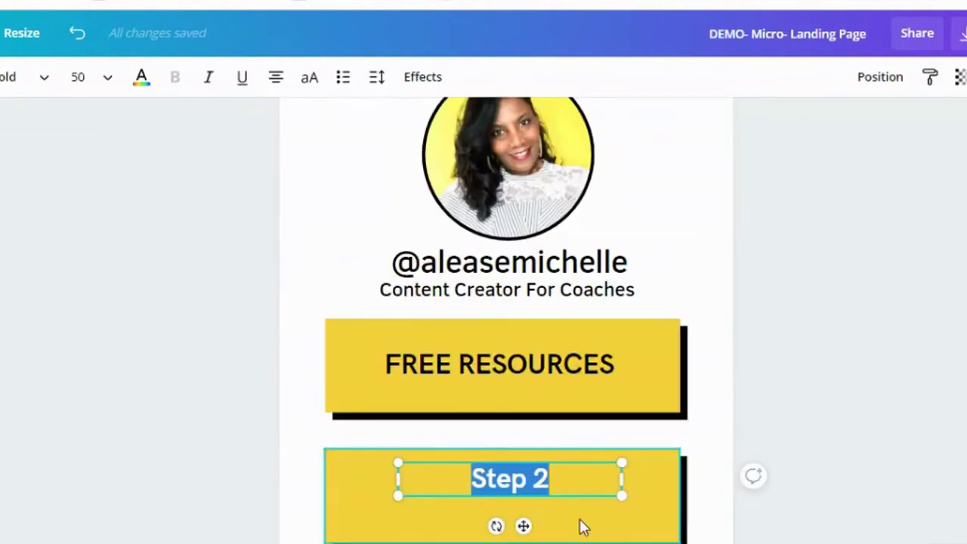
text(WOrk)
key(BackSpace)
key(BackSpace)
text(RK WITH ME)
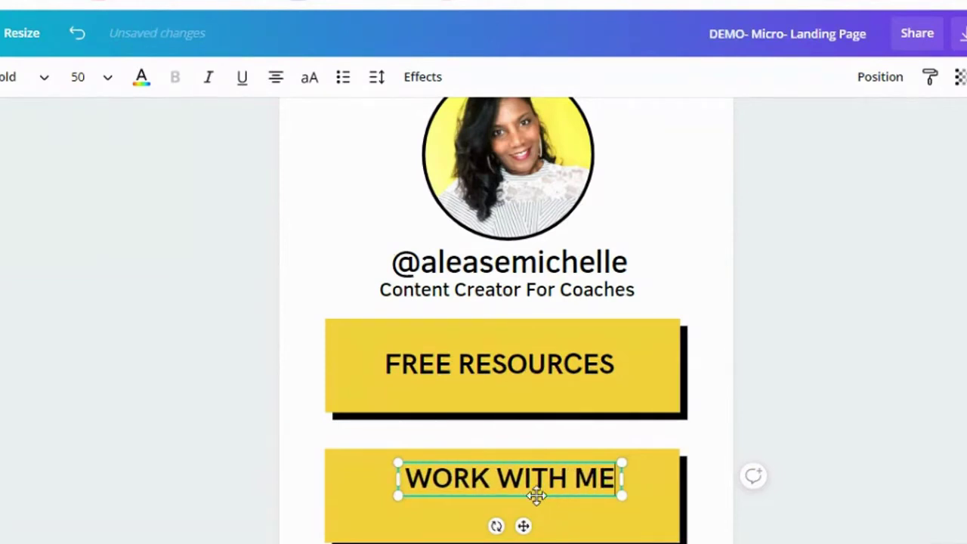
drag(535, 457, 526, 478)
Replace the "Step 3" placeholder with "HIRE ME TO SPEAK AT YOUR NEXT EVENT"
scroll(760, 431, down, 5)
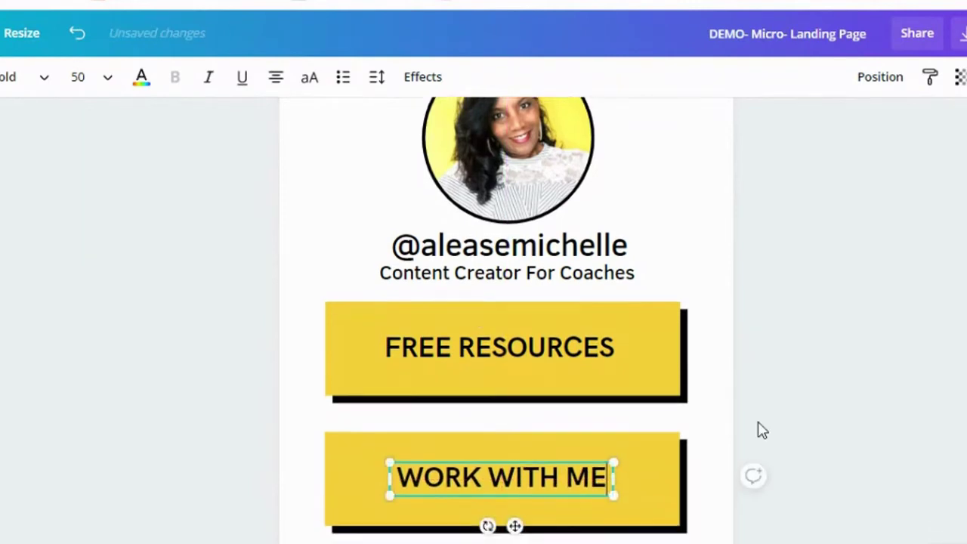
click(533, 341)
double_click(489, 328)
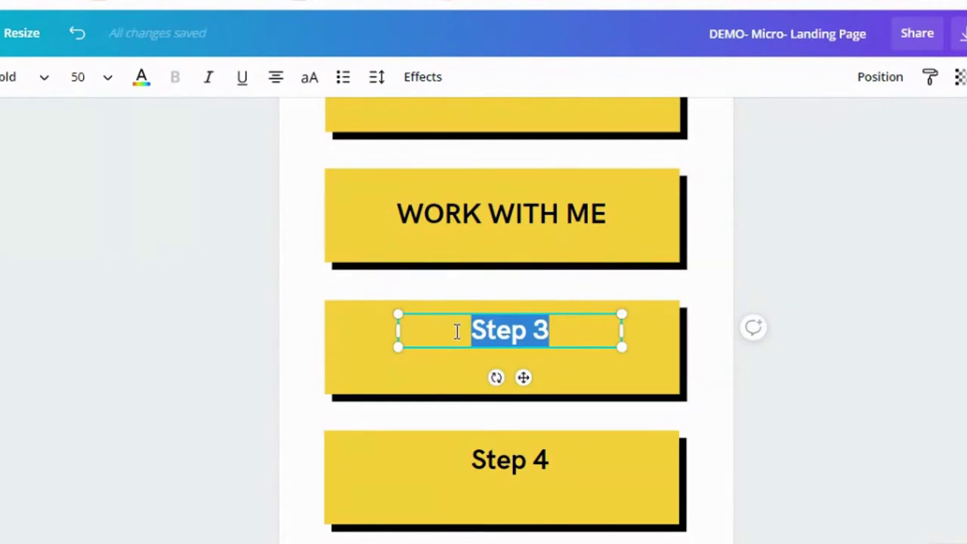
text(HIRE M)
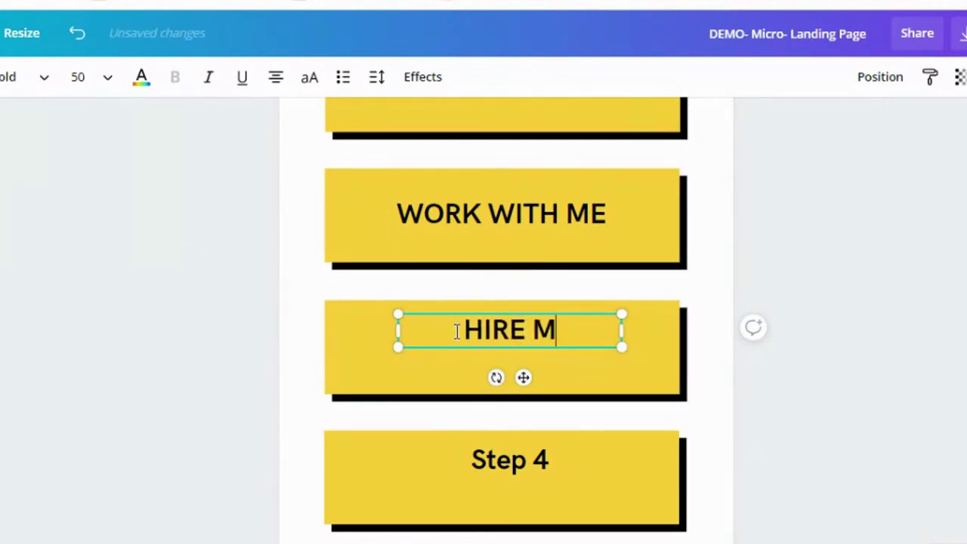
text(E TO SPEAK )
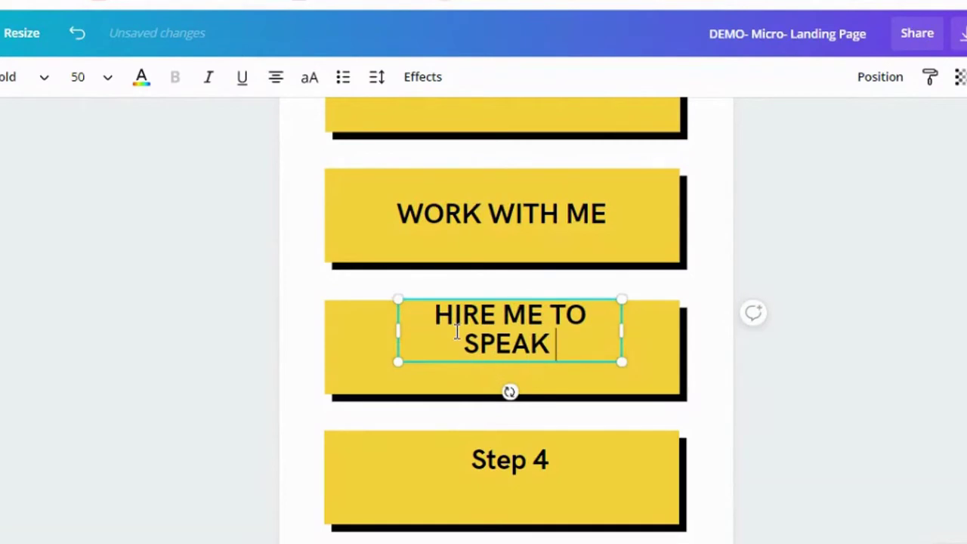
text(AT YOUR NE)
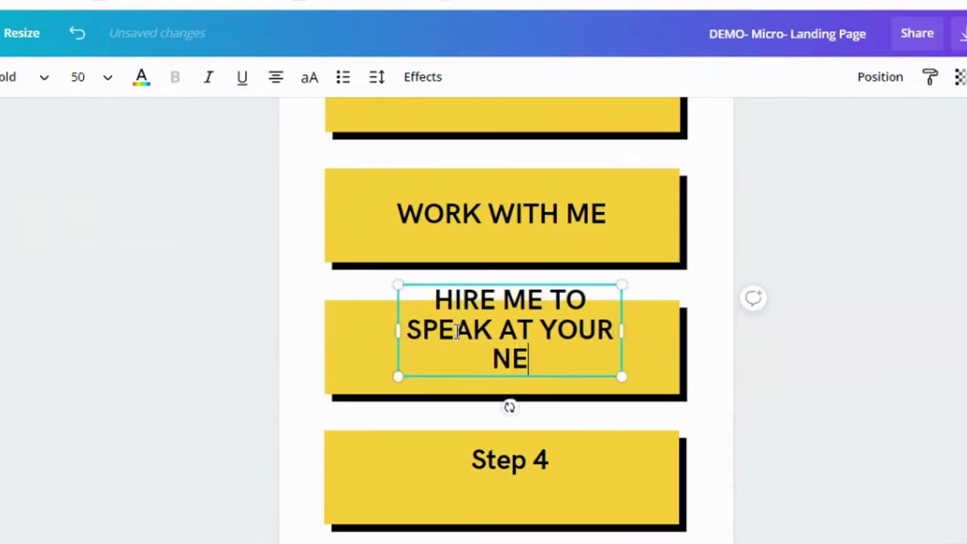
text(XT EVENT)
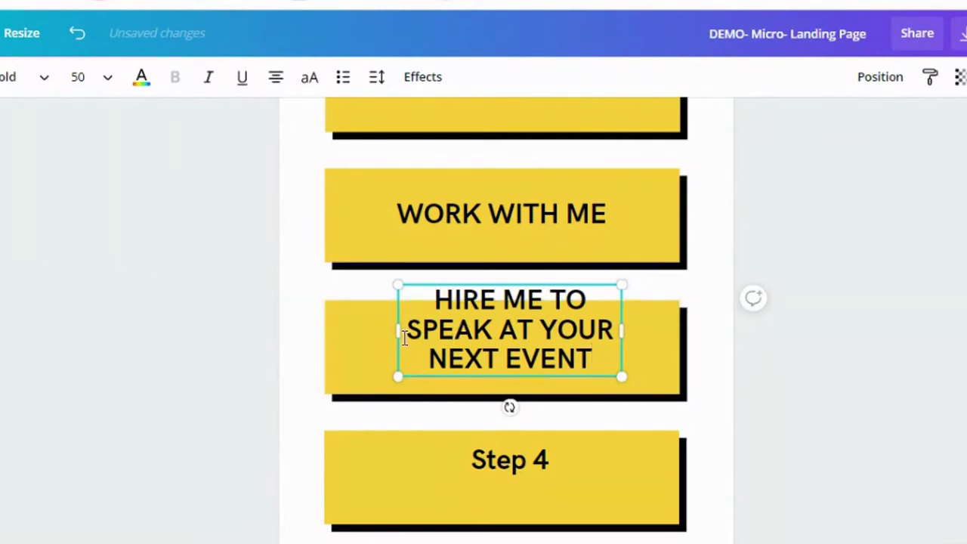
Widen the "HIRE ME TO SPEAK AT YOUR NEXT EVENT" text box to fit two lines and center it in its rectangle
drag(393, 333, 331, 332)
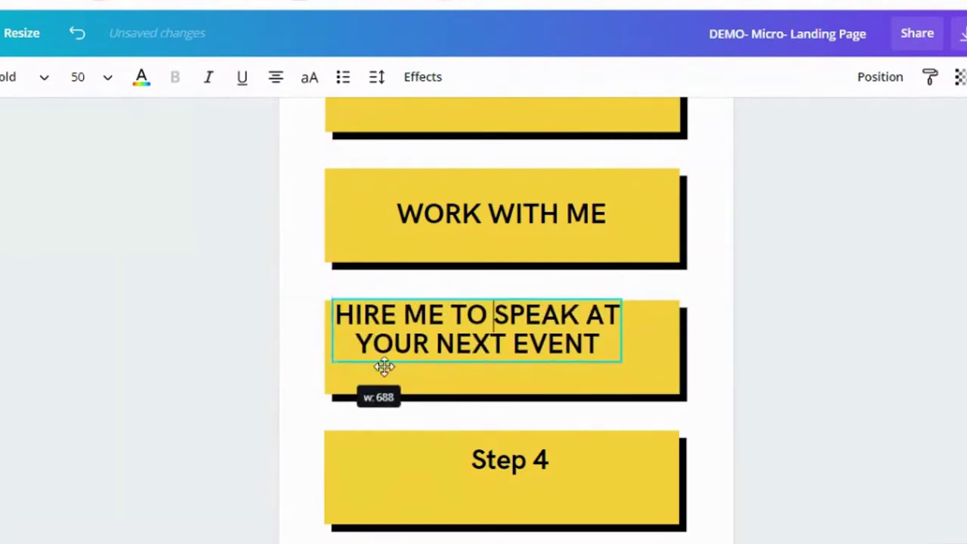
drag(620, 329, 665, 331)
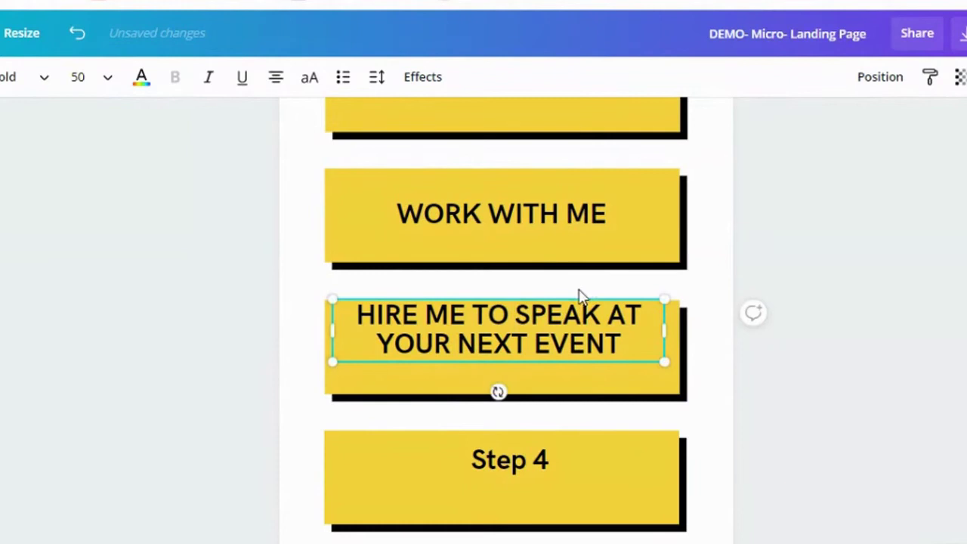
drag(575, 299, 575, 313)
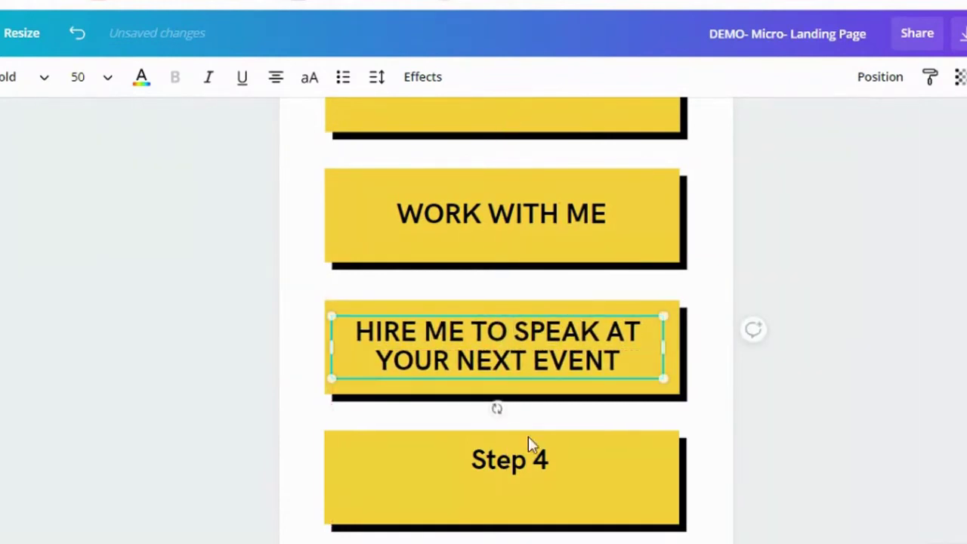
Replace the "Step 4" placeholder with "DONE-FOR-YOU COACHING PRODUCTS"
click(529, 460)
double_click(529, 460)
click(551, 460)
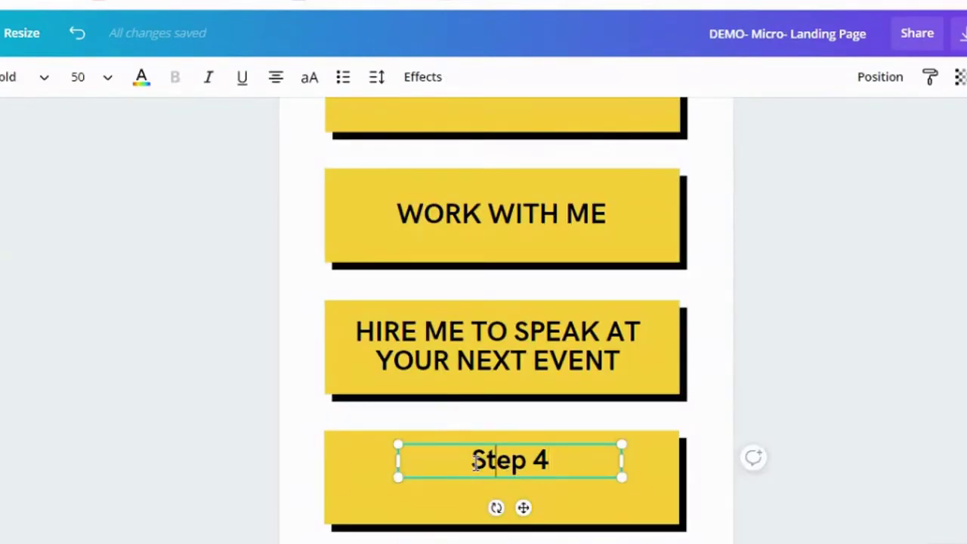
drag(475, 463, 557, 463)
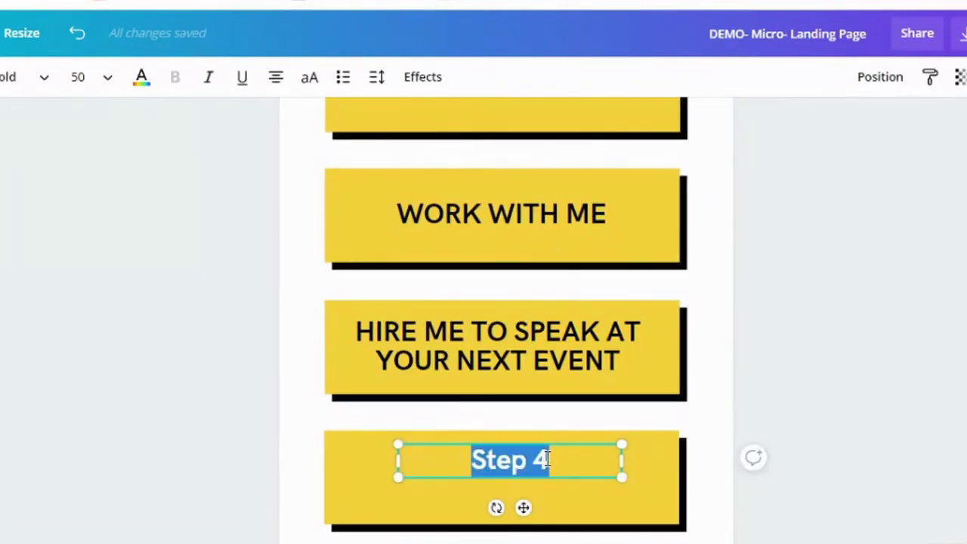
text(DONE-FOR)
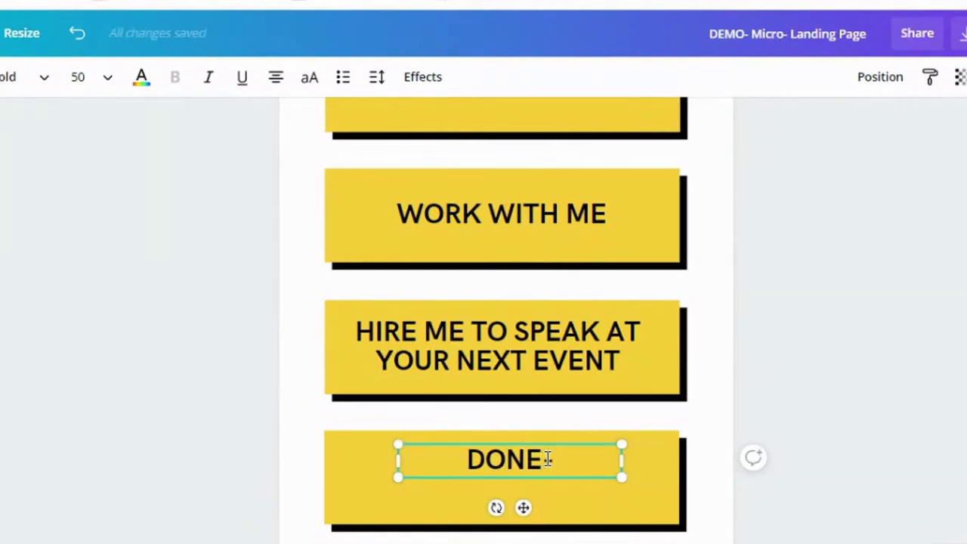
text(_YO)
key(BackSpace)
key(BackSpace)
key(BackSpace)
text(-)
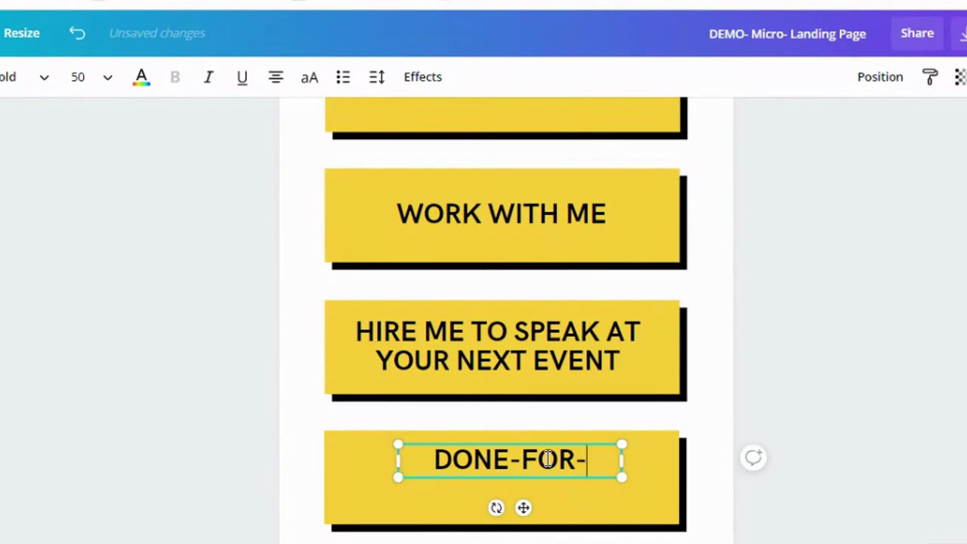
text(YOU PR)
key(BackSpace)
key(BackSpace)
key(BackSpace)
text(COACH)
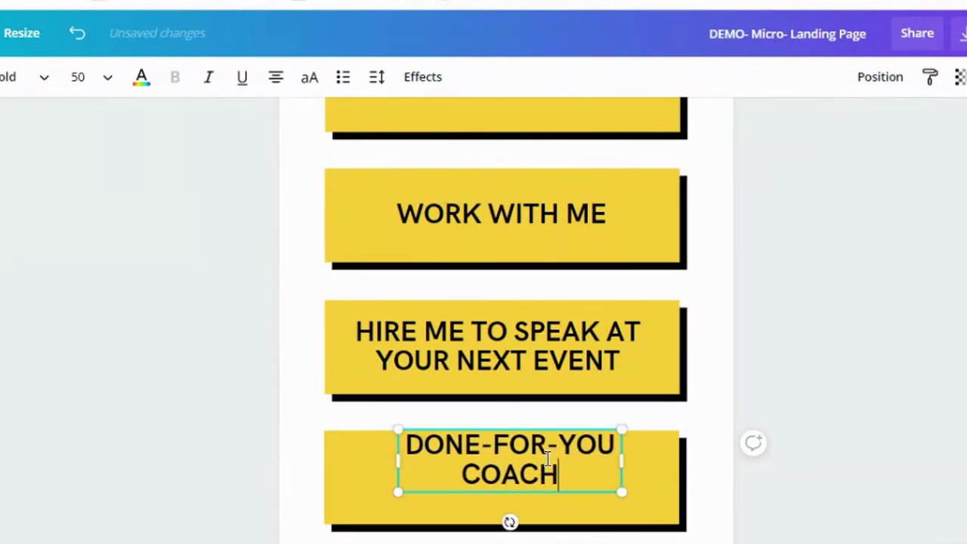
text(ING PRODU)
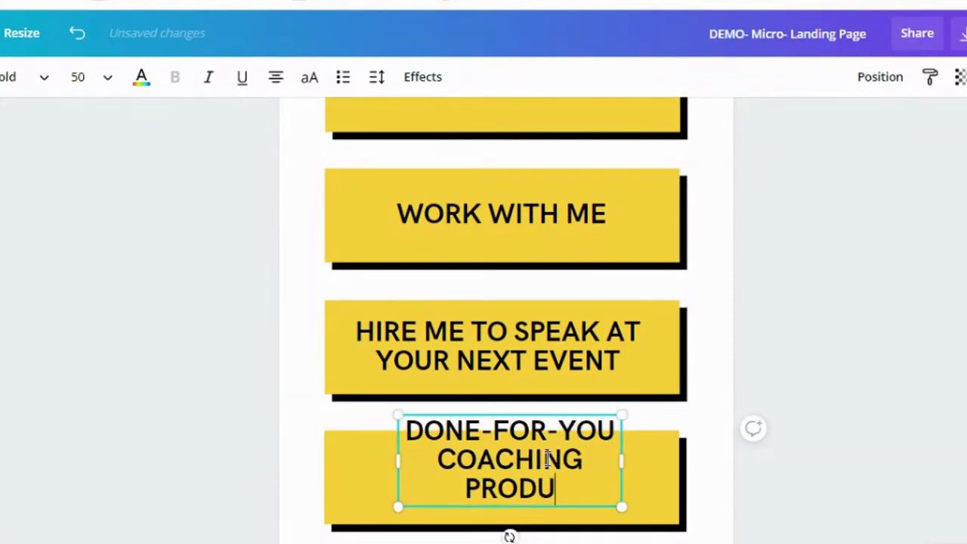
text(CTS)
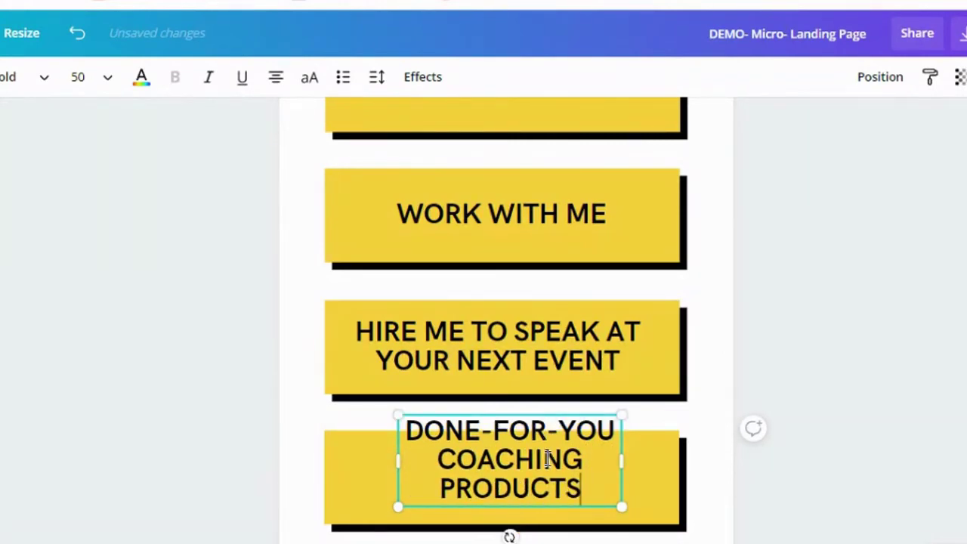
Widen the "DONE-FOR-YOU COACHING PRODUCTS" text box to fit two lines and center it in its yellow rectangle
drag(399, 461, 328, 478)
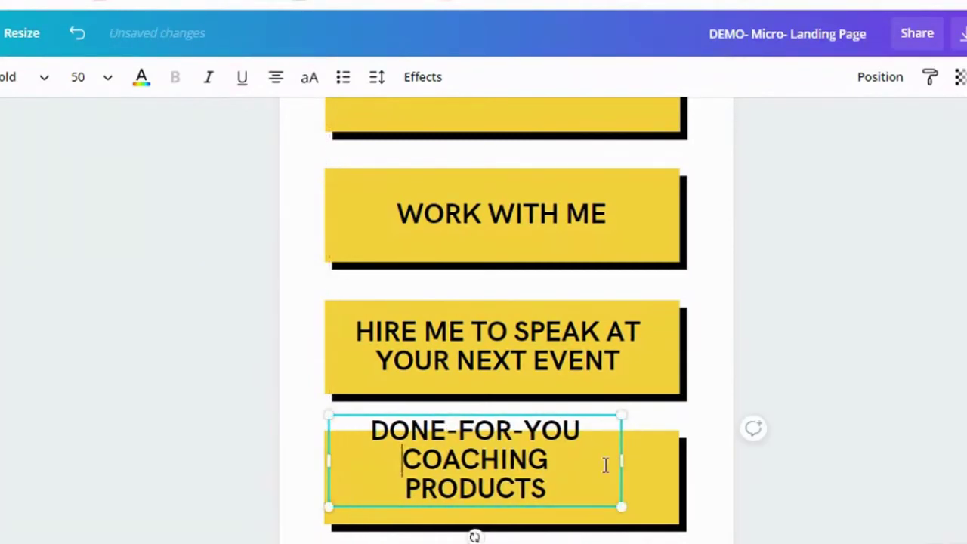
drag(624, 461, 676, 460)
mouse_move(626, 428)
mouse_down()
mouse_move(635, 443)
mouse_move(626, 445)
mouse_up()
scroll(791, 479, up, 2)
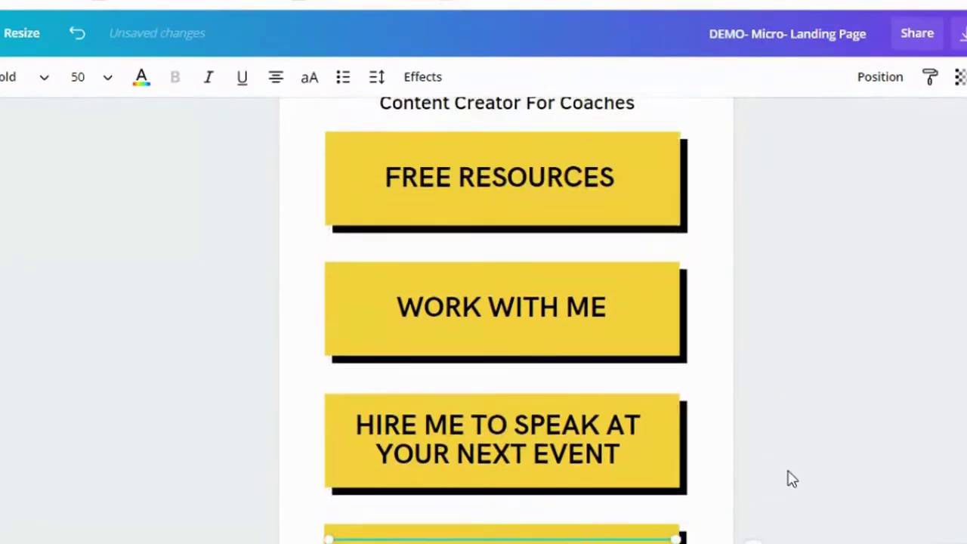
scroll(791, 479, up, 4)
click(811, 451)
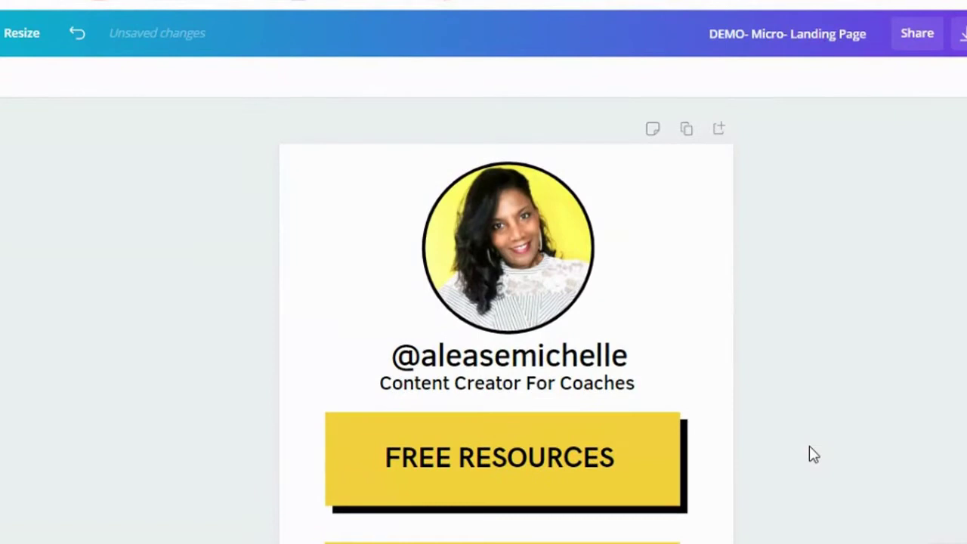
Link the yellow FREE RESOURCES rectangle to the "/thekit" page of the owner's website, using its full http address
scroll(786, 438, down, 2)
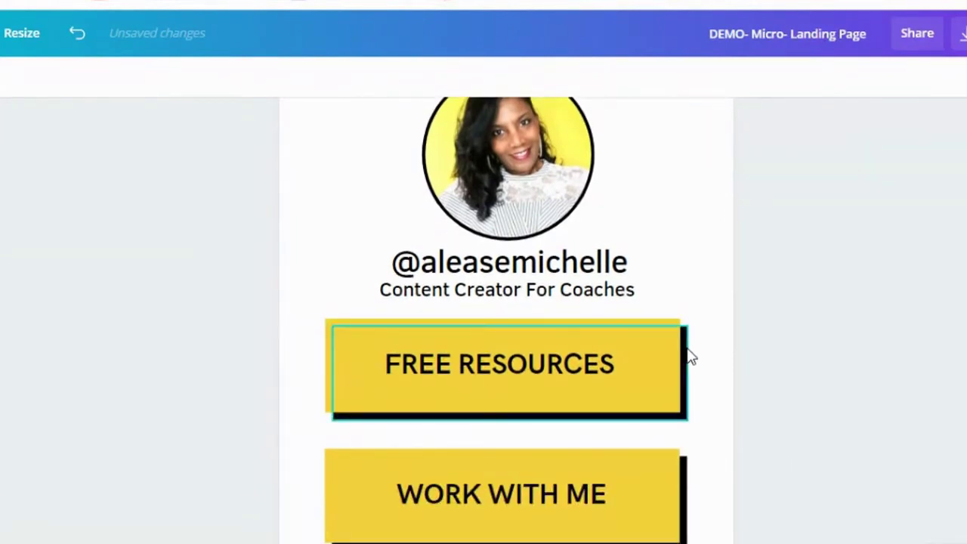
scroll(800, 371, up, 2)
scroll(786, 382, down, 2)
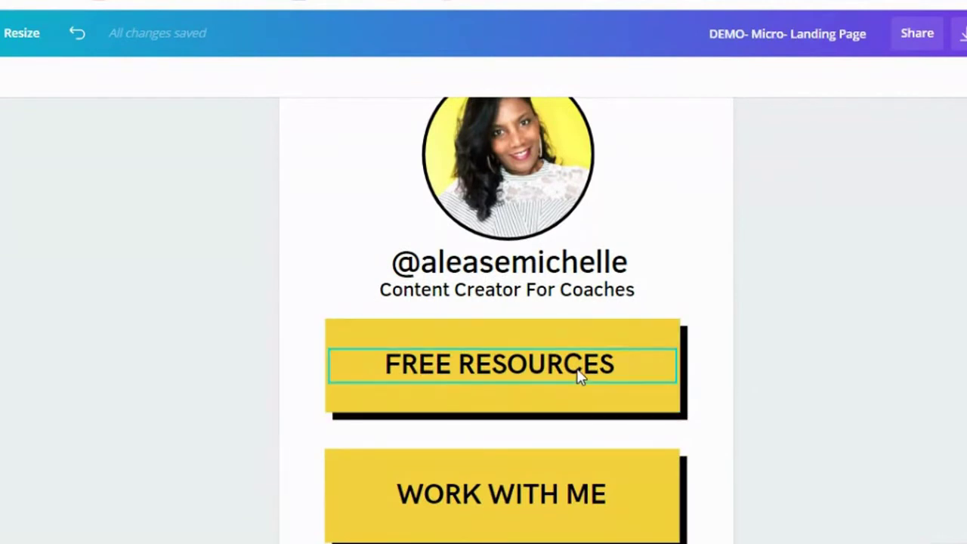
click(633, 343)
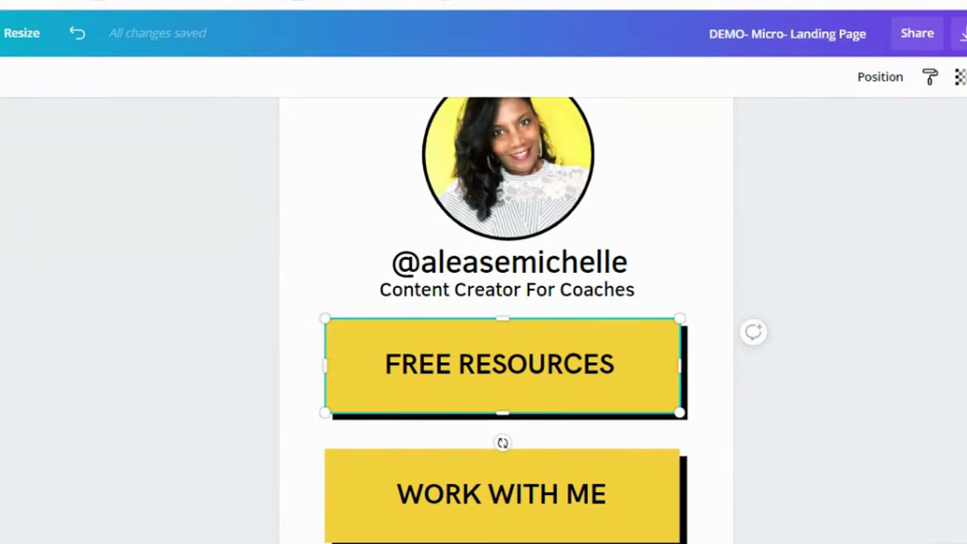
key(ctrl+k)
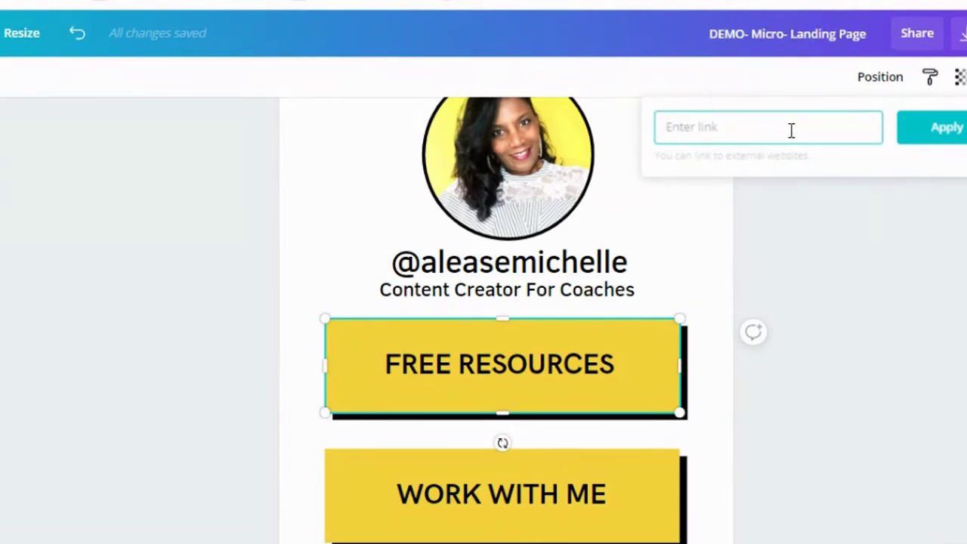
text(alea)
key(BackSpace)
key(BackSpace)
text(http:)
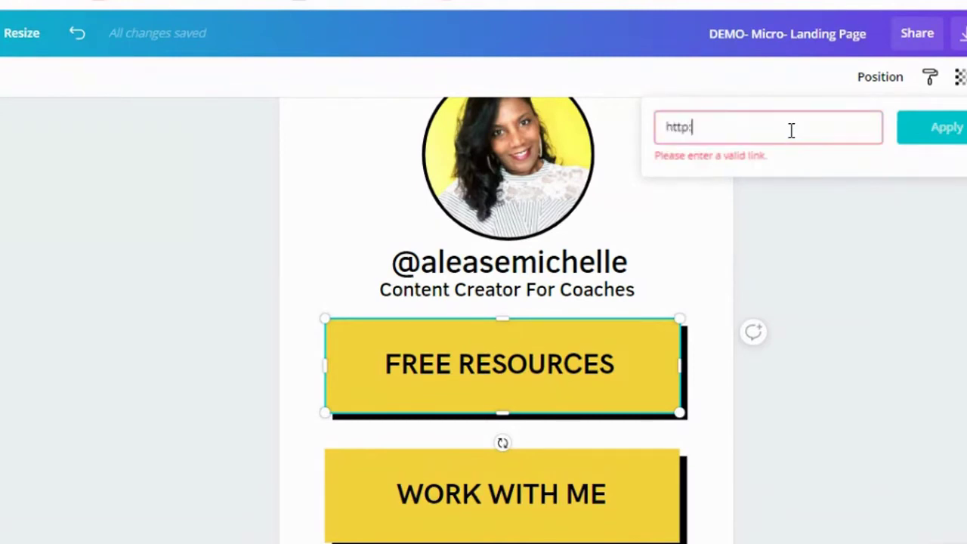
text(//www.aleasemichelle.com)
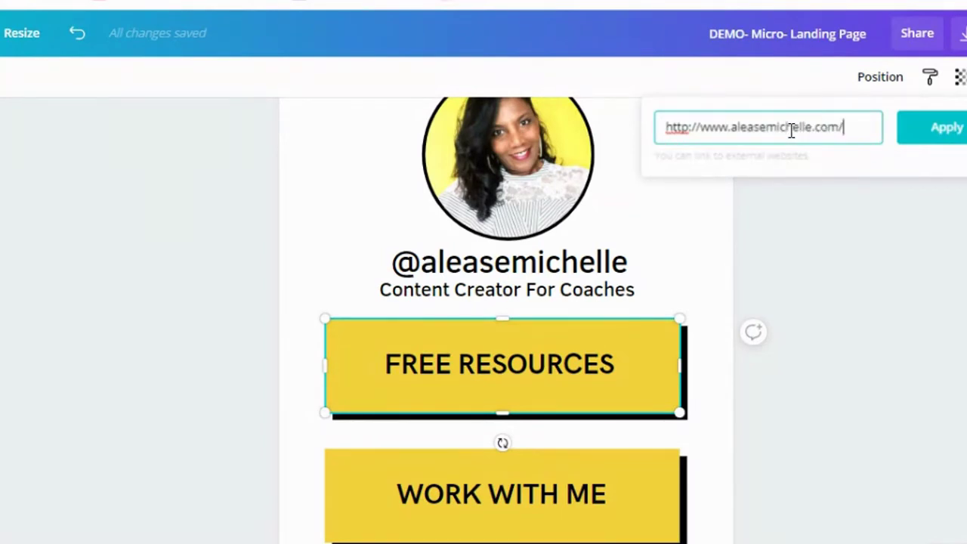
text(/thekit)
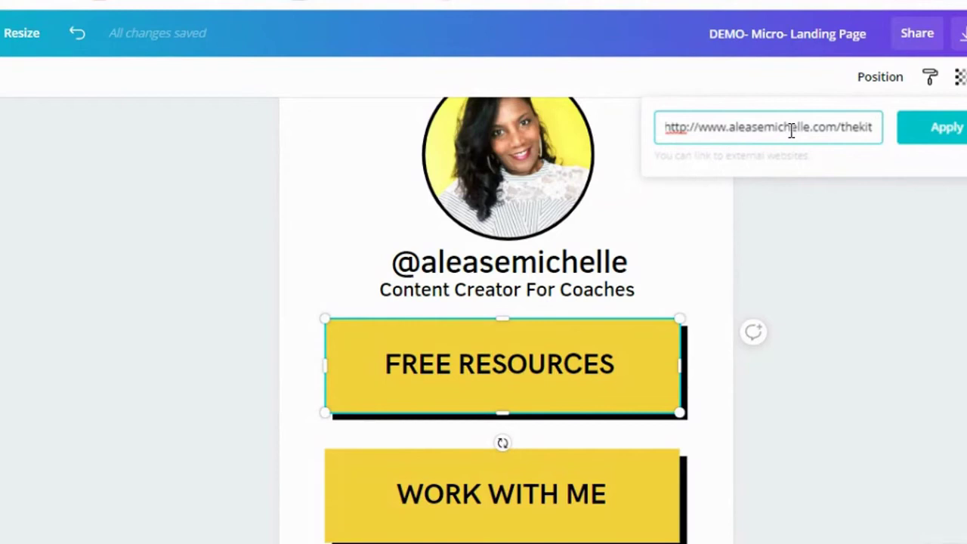
click(942, 134)
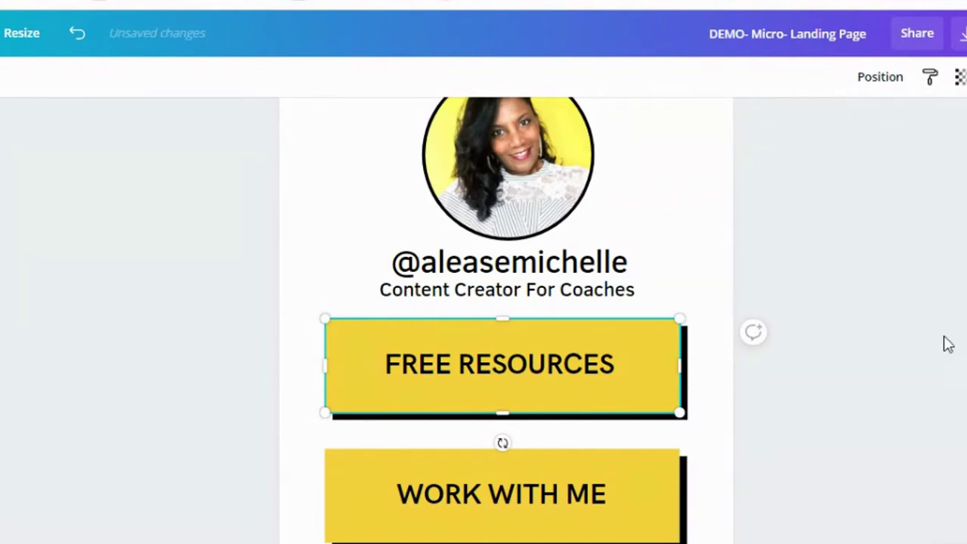
Link the yellow WORK WITH ME rectangle to the copied address of the website's work-with page
scroll(937, 348, down, 5)
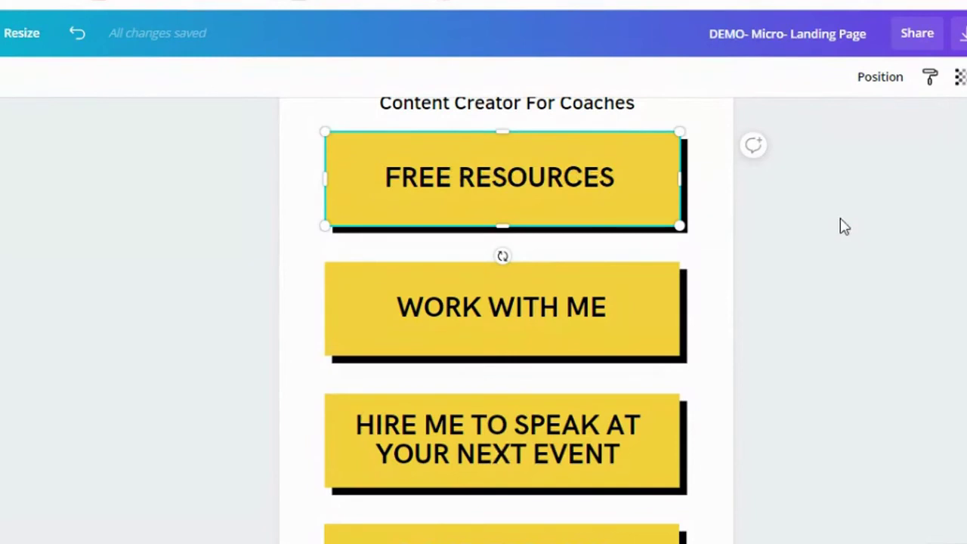
click(662, 272)
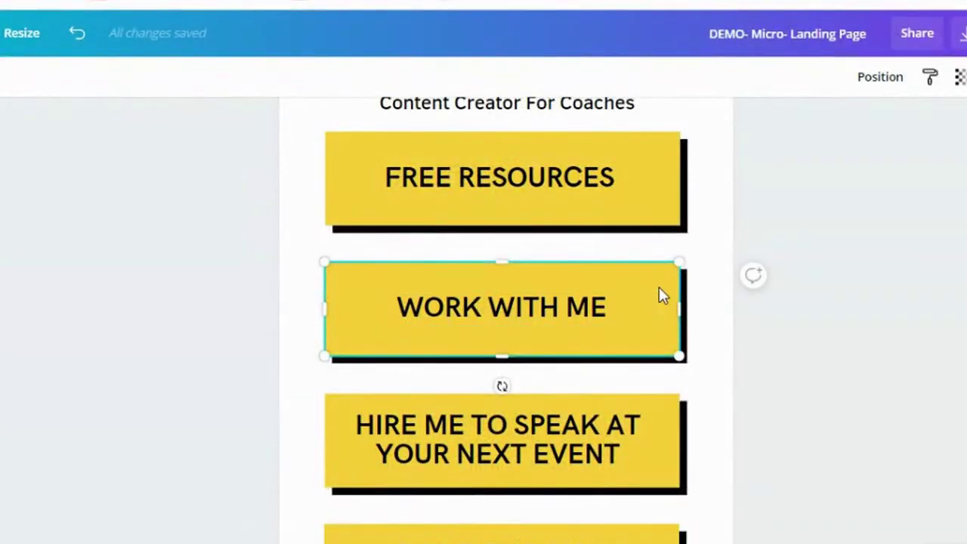
key(ctrl+k)
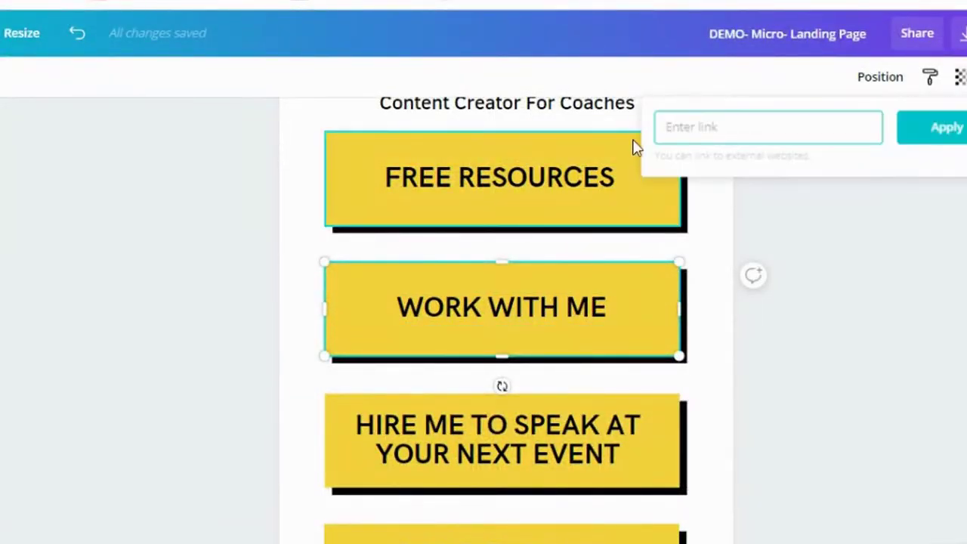
right_click(688, 129)
click(737, 278)
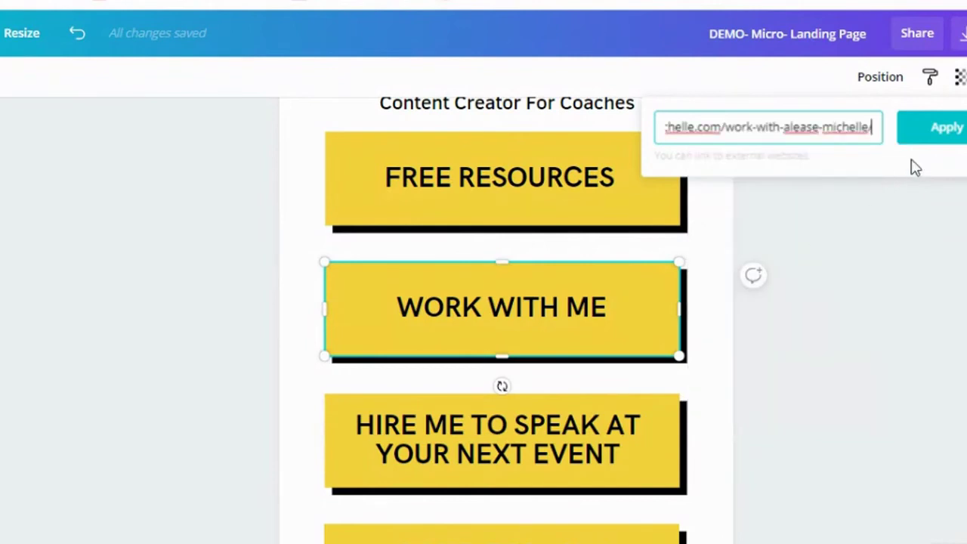
click(937, 132)
Select the HIRE ME TO SPEAK rectangle, switch to the website, open the contact form from its event-booking section and copy the form's address
scroll(849, 323, down, 3)
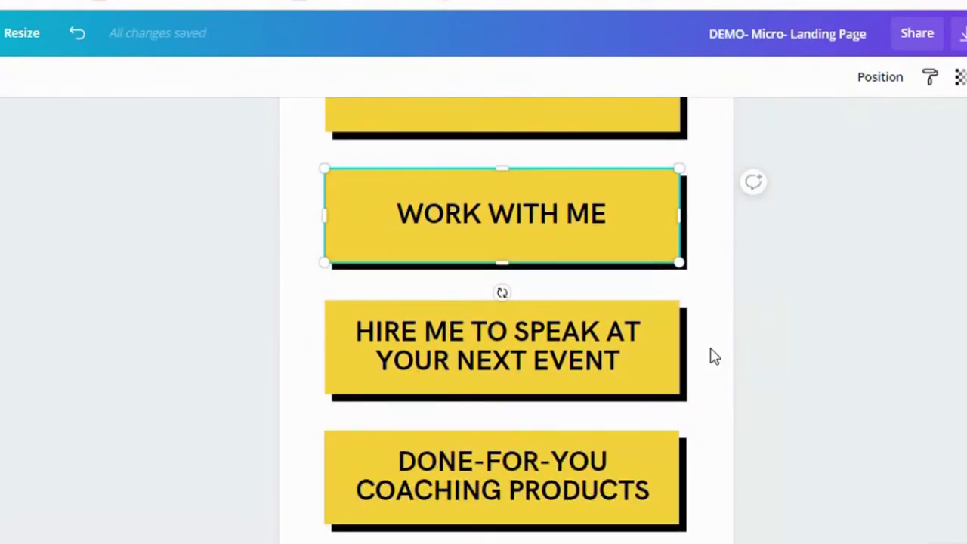
click(675, 366)
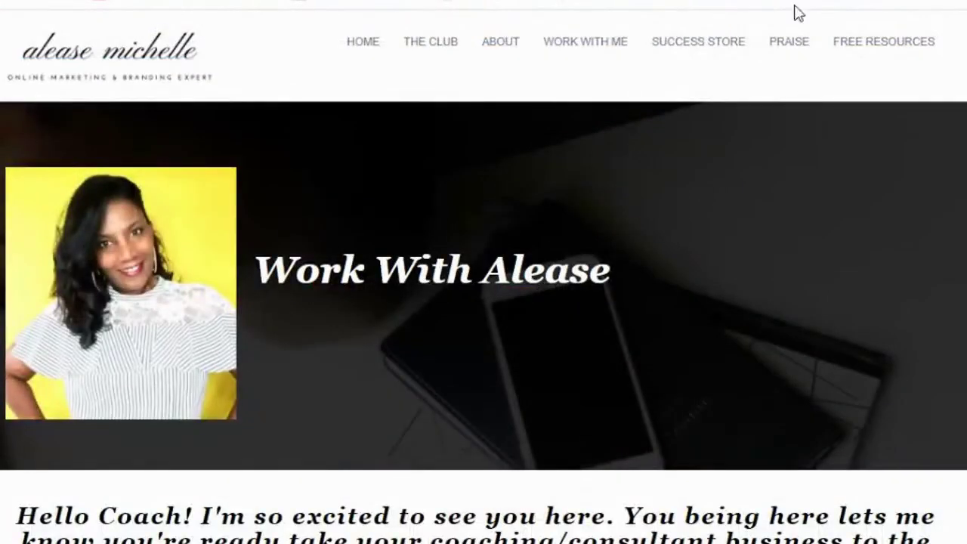
scroll(732, 106, down, 15)
scroll(732, 109, down, 14)
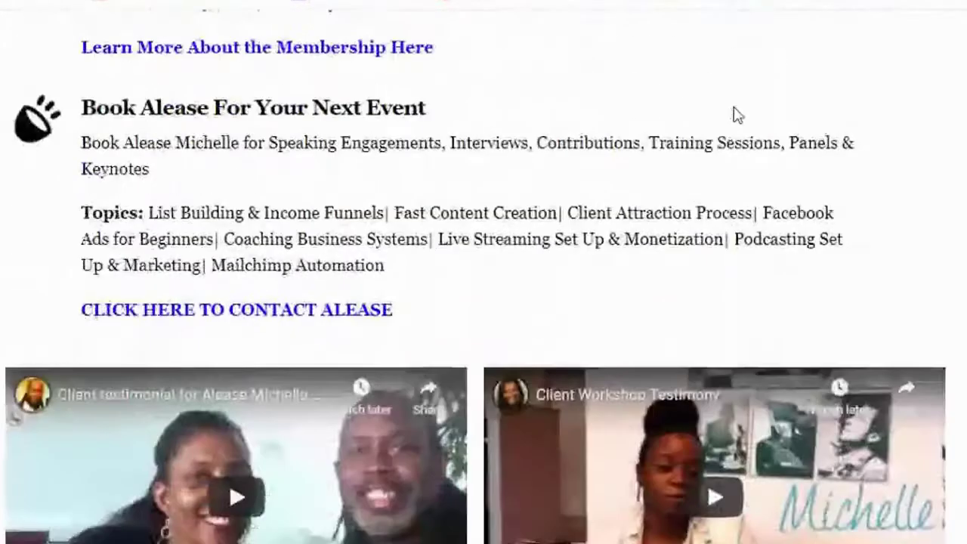
click(257, 315)
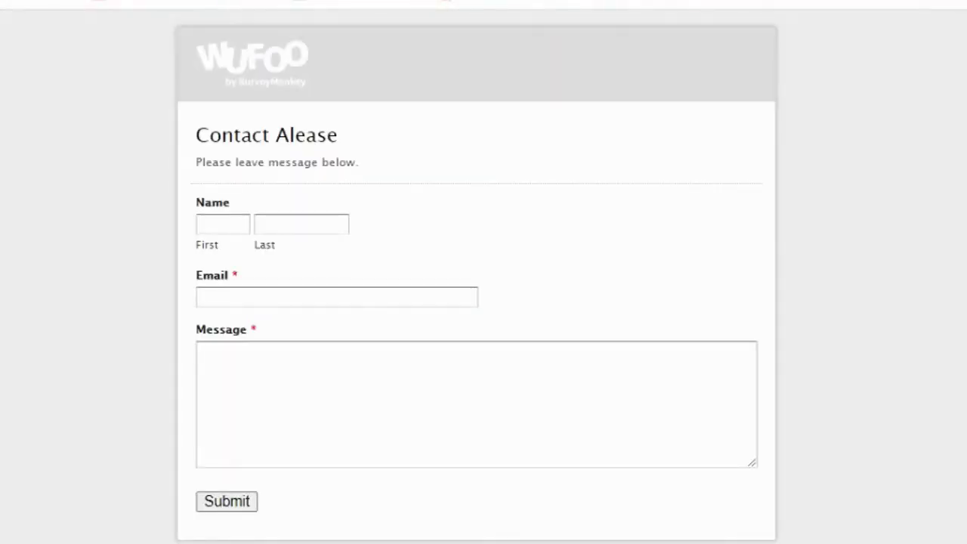
right_click(284, 2)
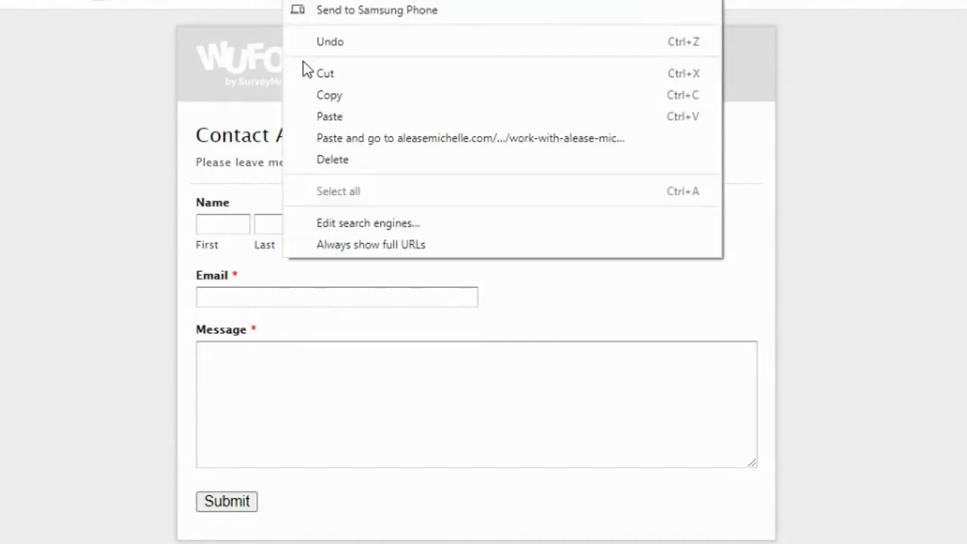
click(330, 100)
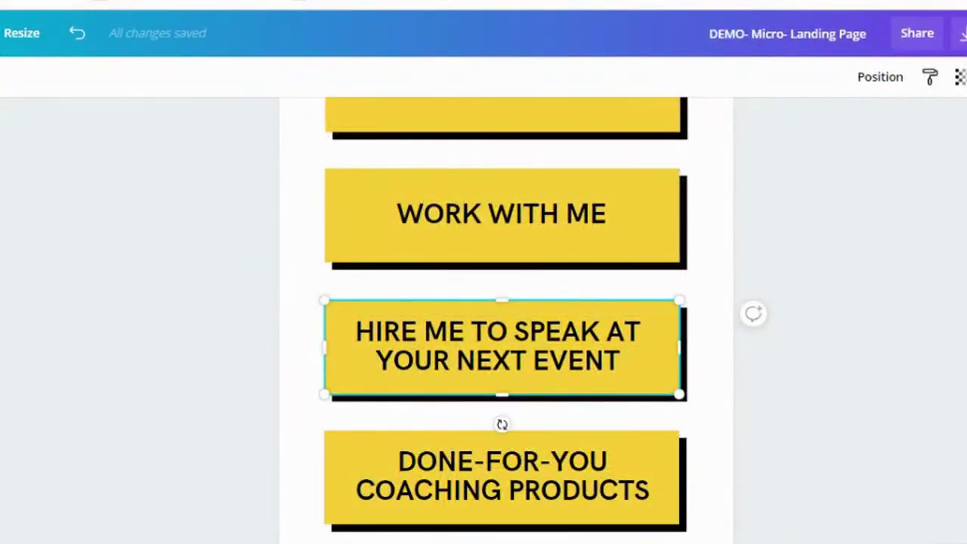
Link the selected HIRE ME TO SPEAK AT YOUR NEXT EVENT rectangle in Canva to the copied contact form address
key(ctrl+k)
right_click(729, 130)
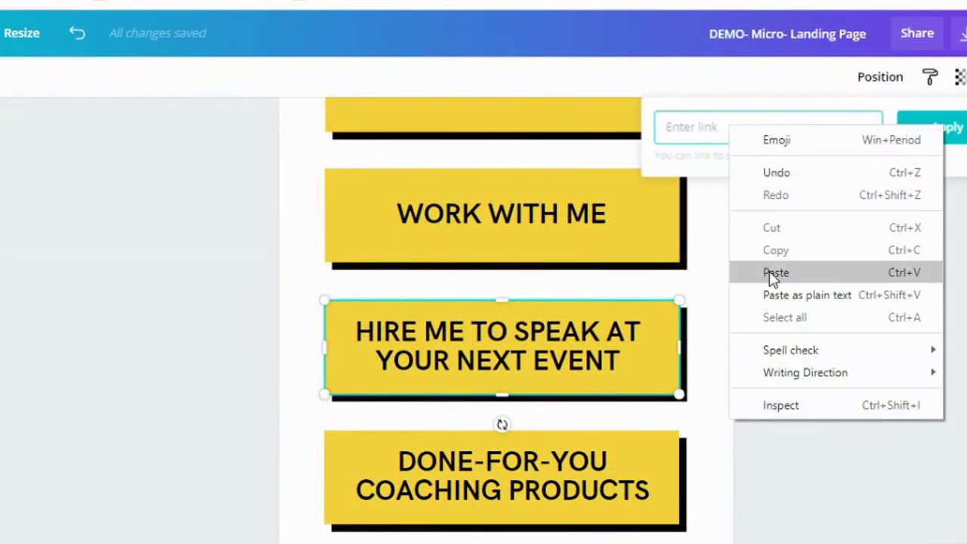
click(770, 274)
click(949, 136)
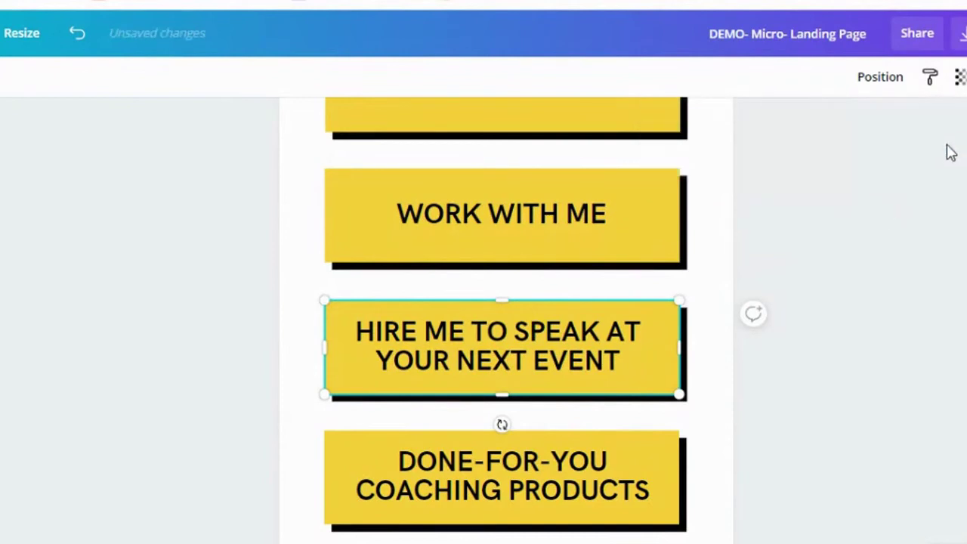
Select the DONE-FOR-YOU COACHING PRODUCTS rectangle, switch to the website, open its Success Store and copy the store's address
click(672, 442)
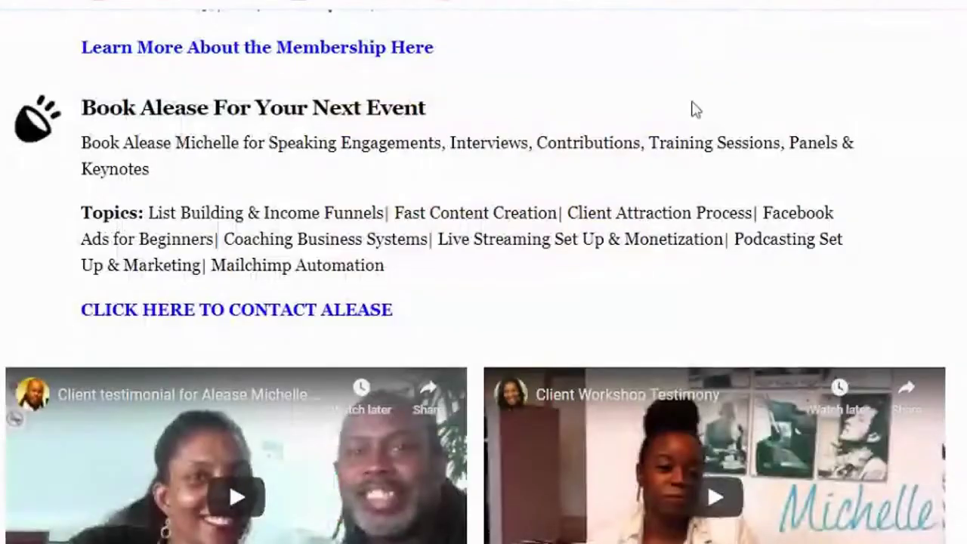
scroll(702, 106, up, 15)
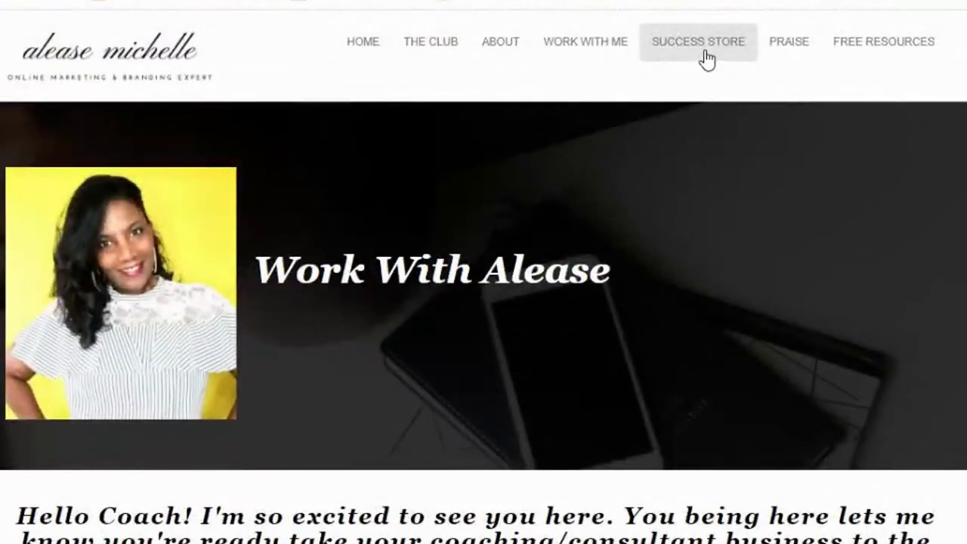
click(704, 54)
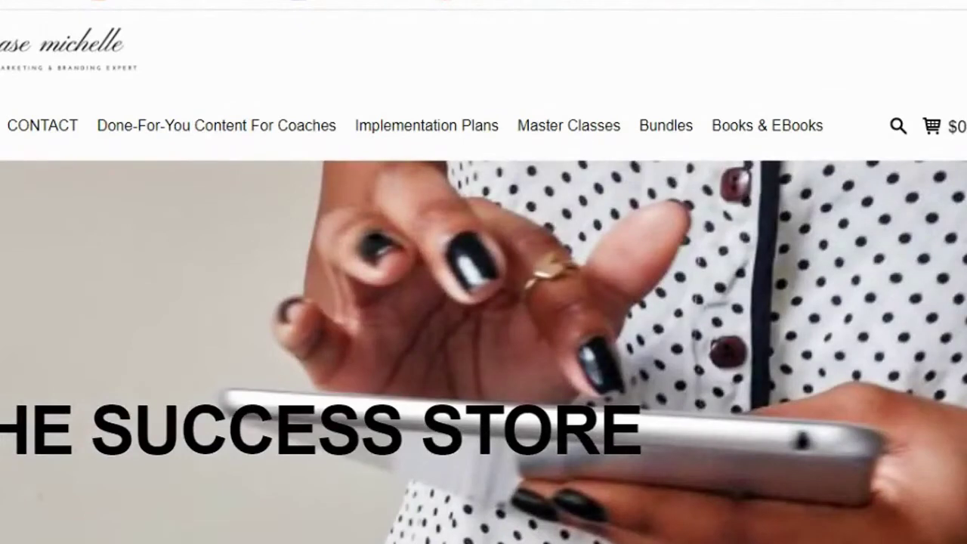
right_click(161, 0)
click(234, 97)
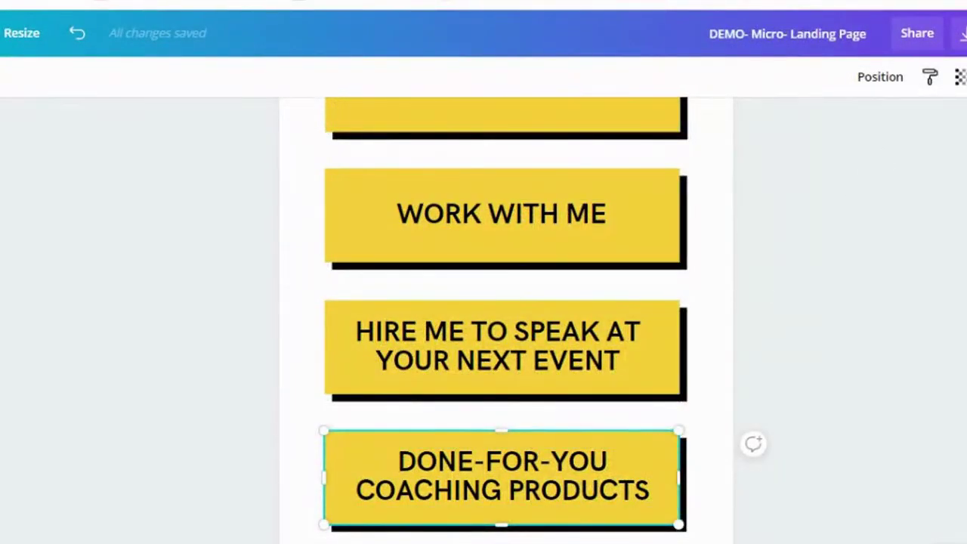
Link the selected DONE-FOR-YOU COACHING PRODUCTS rectangle in Canva to the copied Success Store address
key(ctrl+k)
right_click(761, 138)
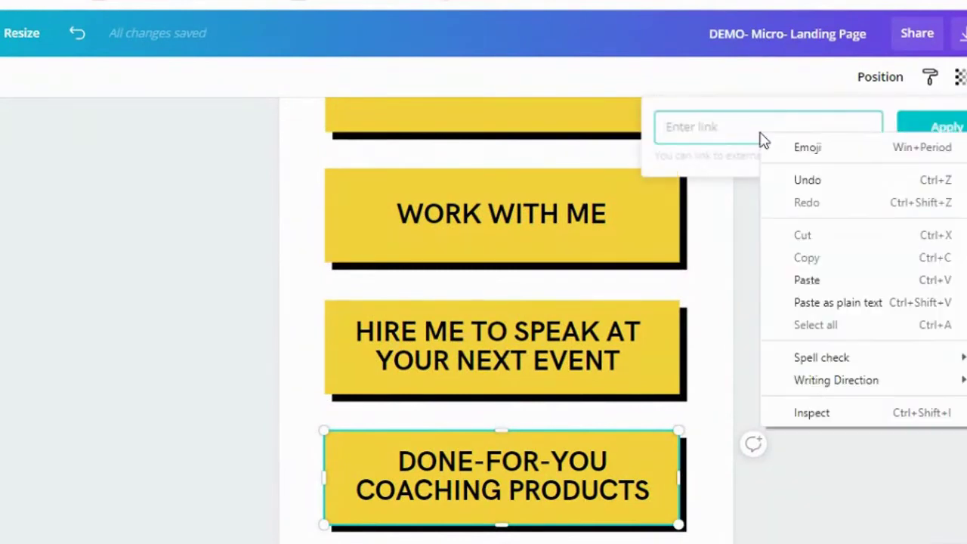
click(807, 281)
click(935, 142)
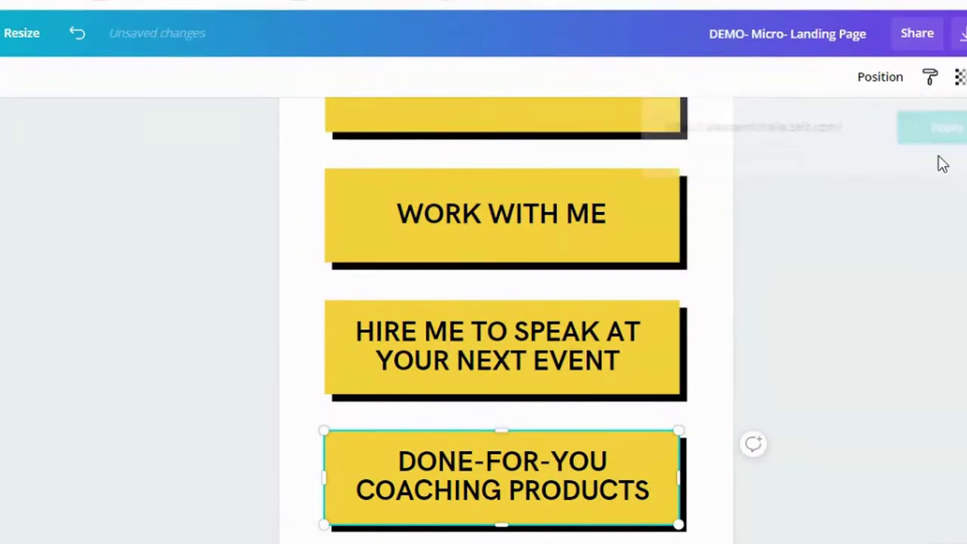
click(919, 316)
Open the design's Website publishing options, try the Classic navigation web style and set the style to Scrolling
scroll(920, 317, up, 3)
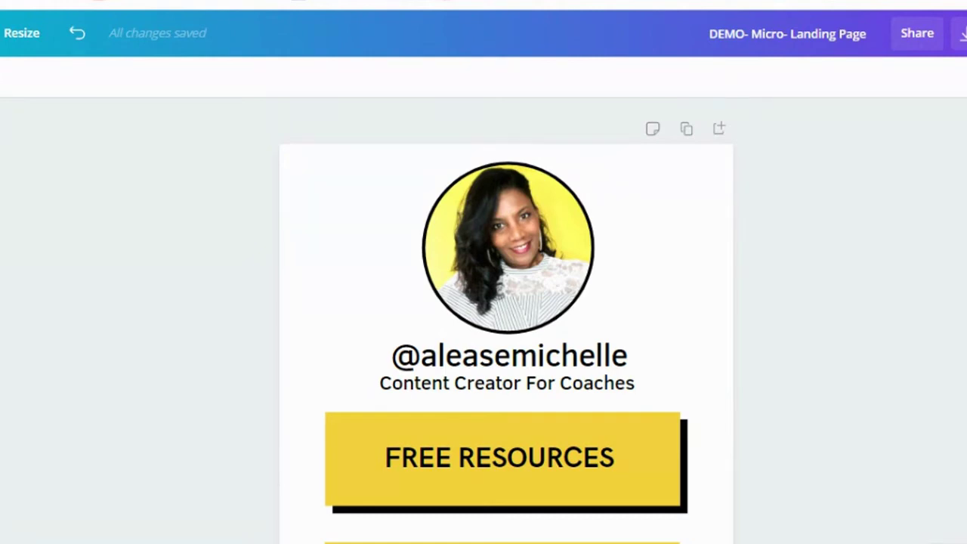
click(917, 33)
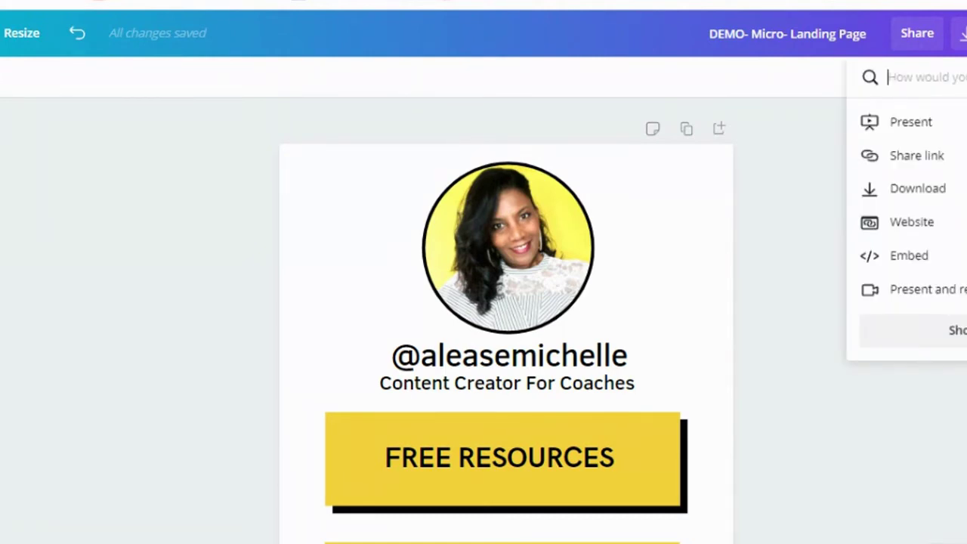
click(925, 227)
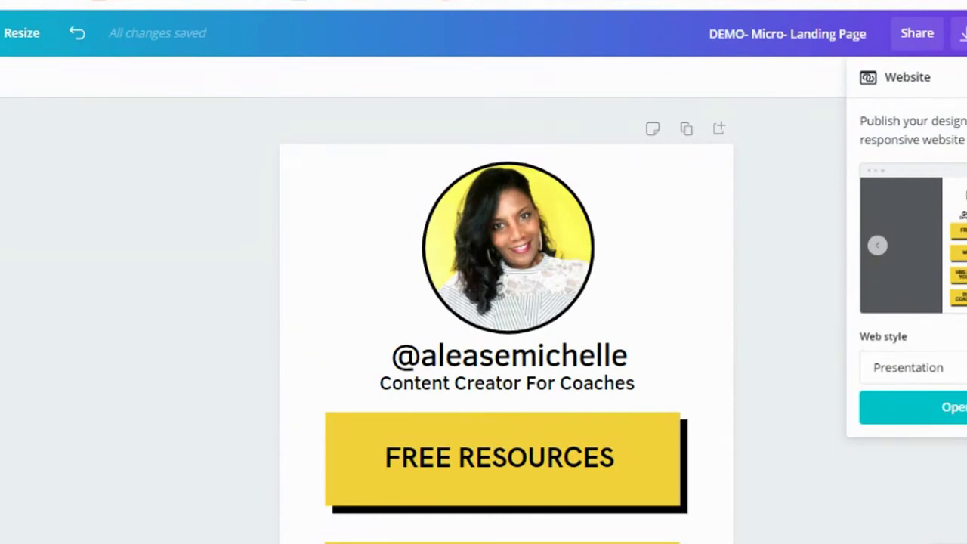
click(908, 368)
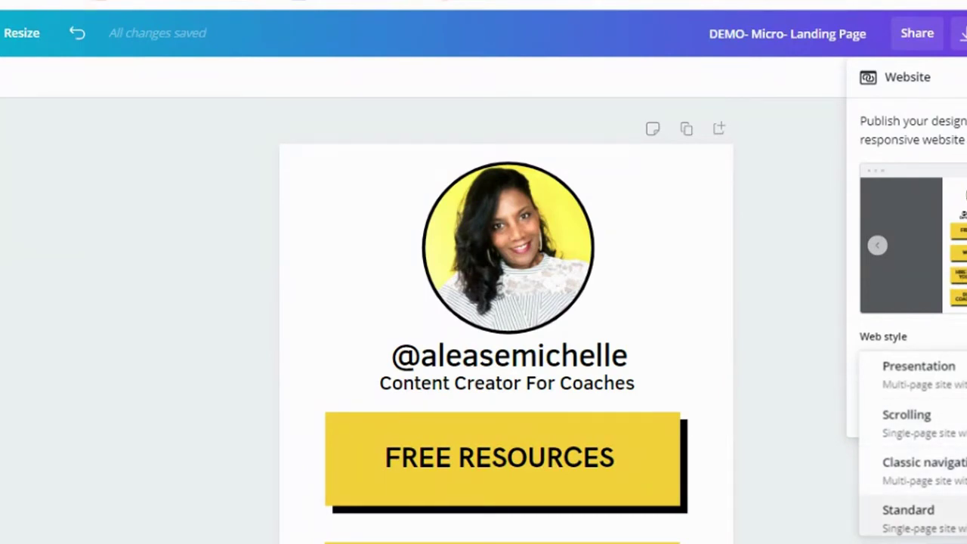
click(923, 468)
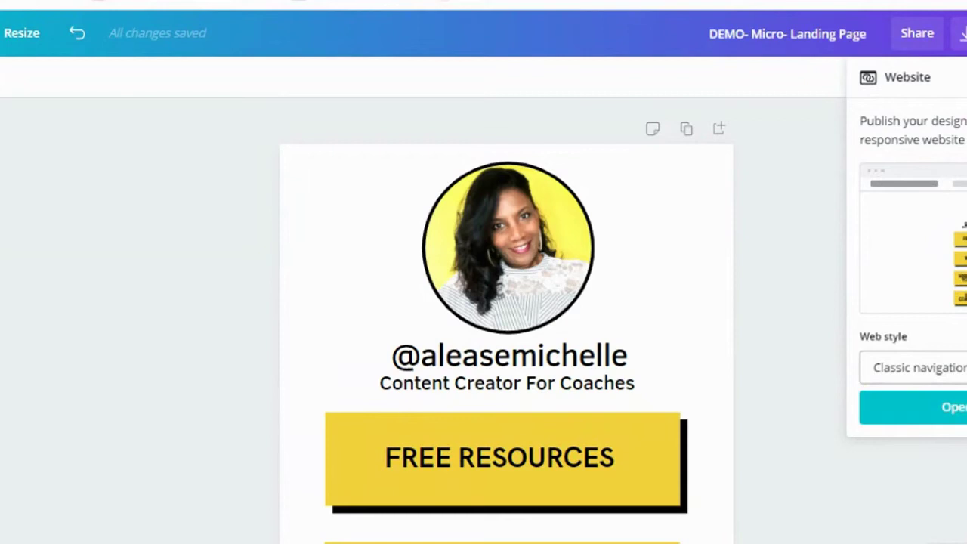
click(919, 367)
click(907, 324)
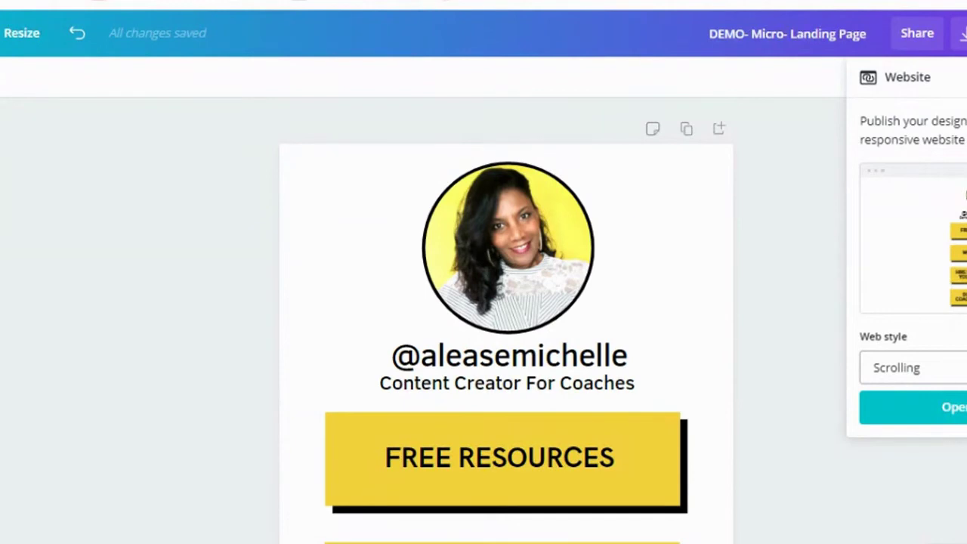
Set the web style to Presentation, open the design as a website and copy the published page's address
click(961, 368)
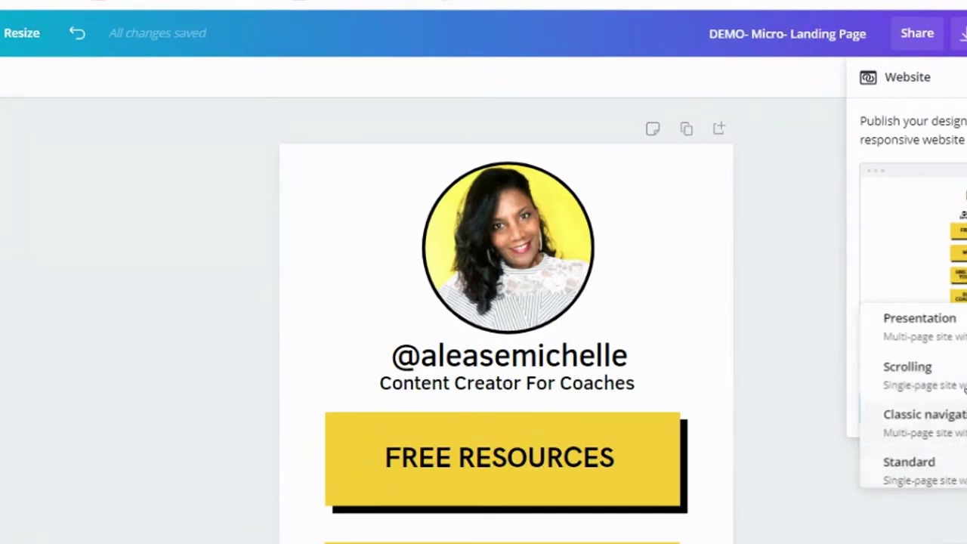
click(956, 337)
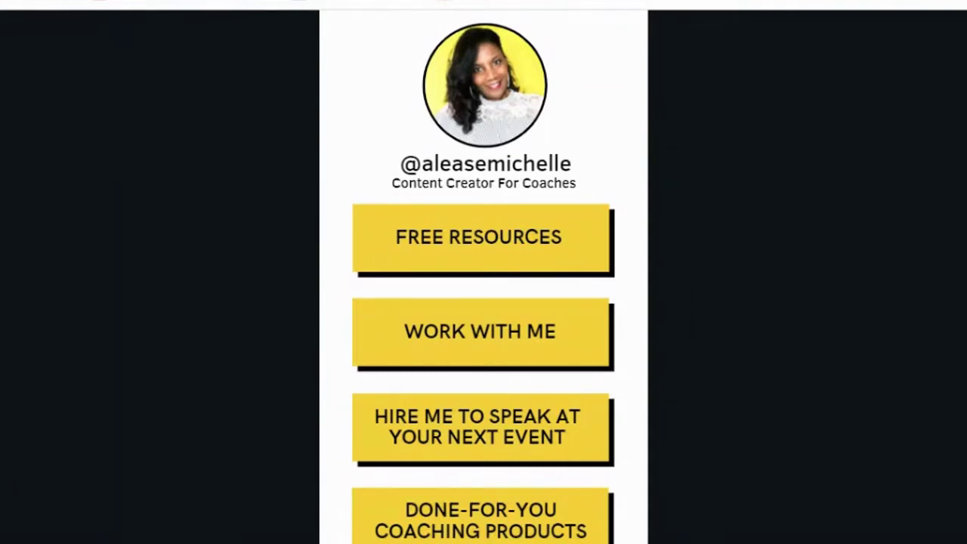
click(88, 21)
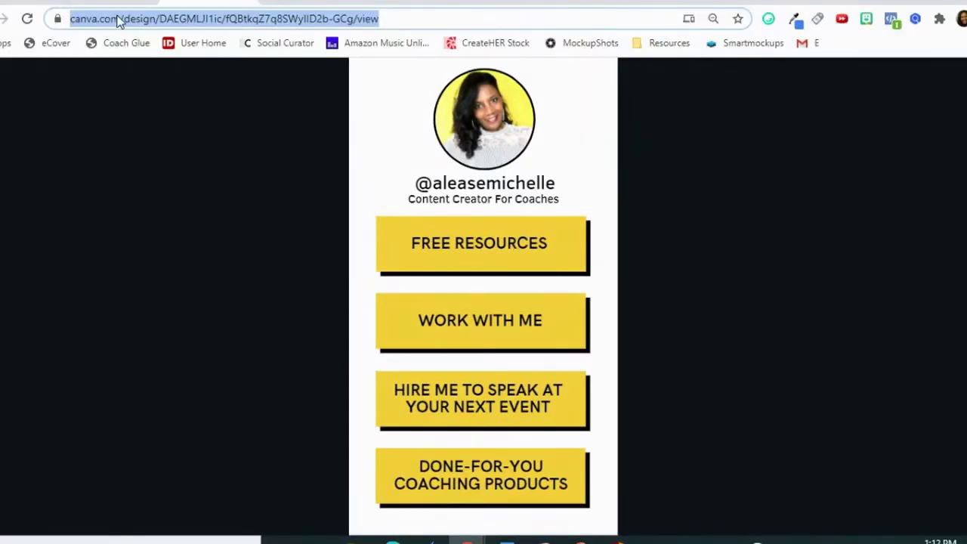
right_click(119, 21)
click(178, 127)
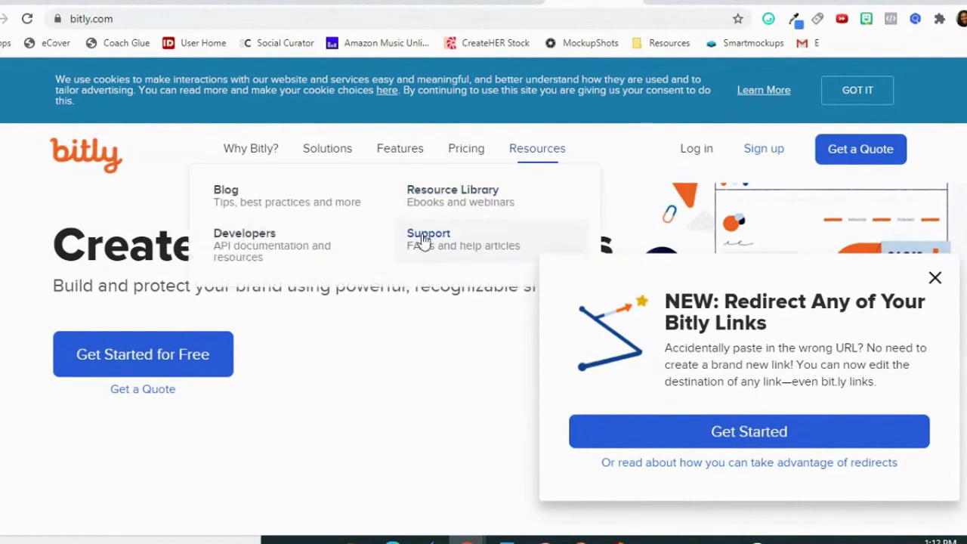
Switch to Bitly, dismiss the link redirect promotion, shorten the copied Canva page address and copy the resulting short link
scroll(416, 248, down, 1)
click(934, 279)
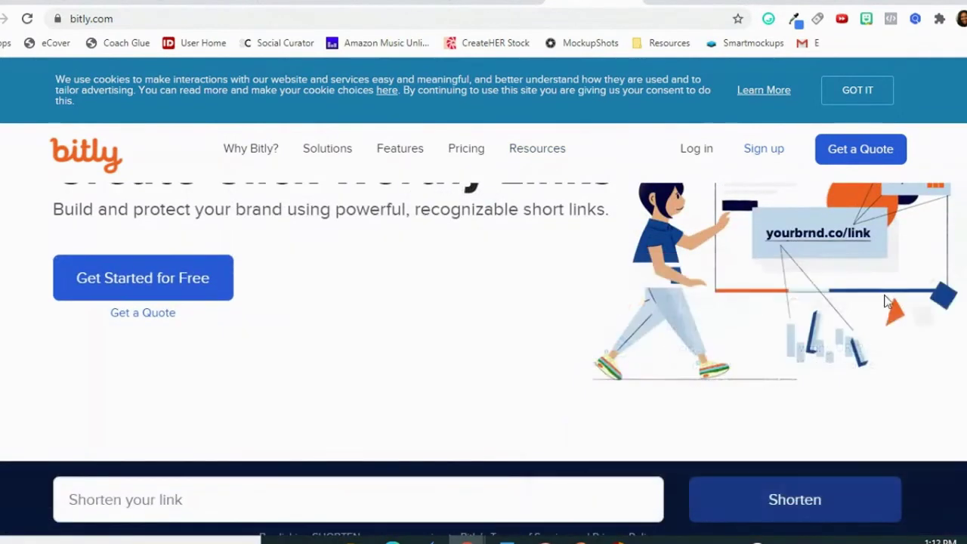
scroll(492, 308, down, 1)
scroll(490, 307, down, 1)
click(254, 339)
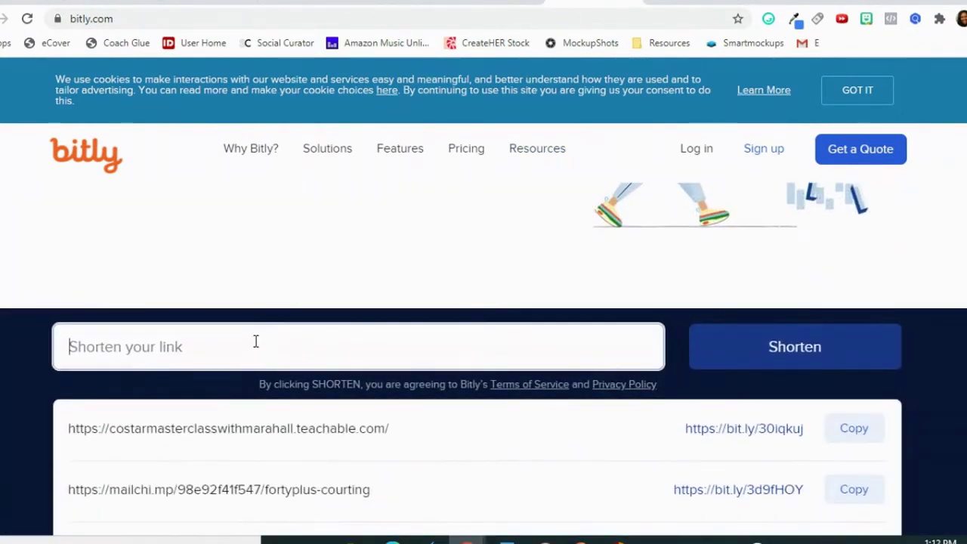
right_click(255, 343)
click(292, 220)
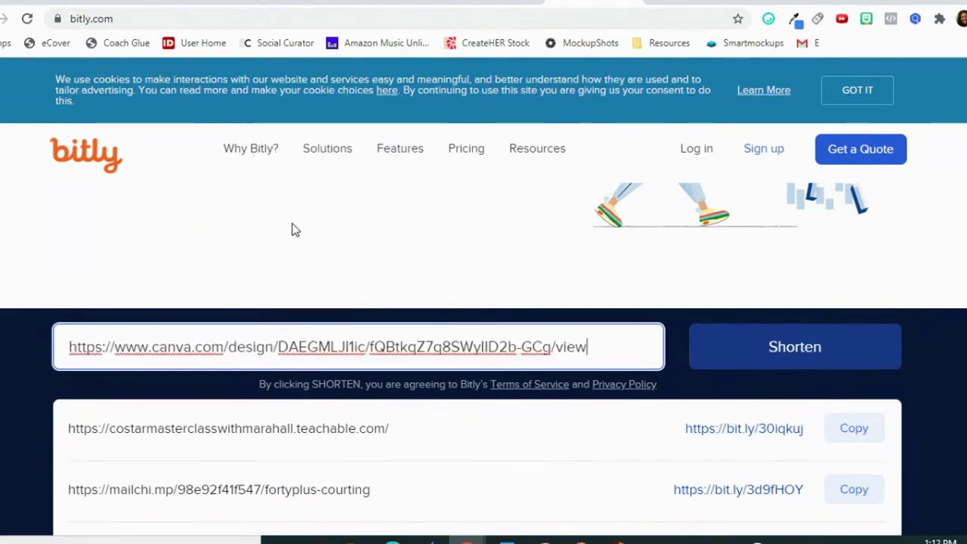
click(795, 352)
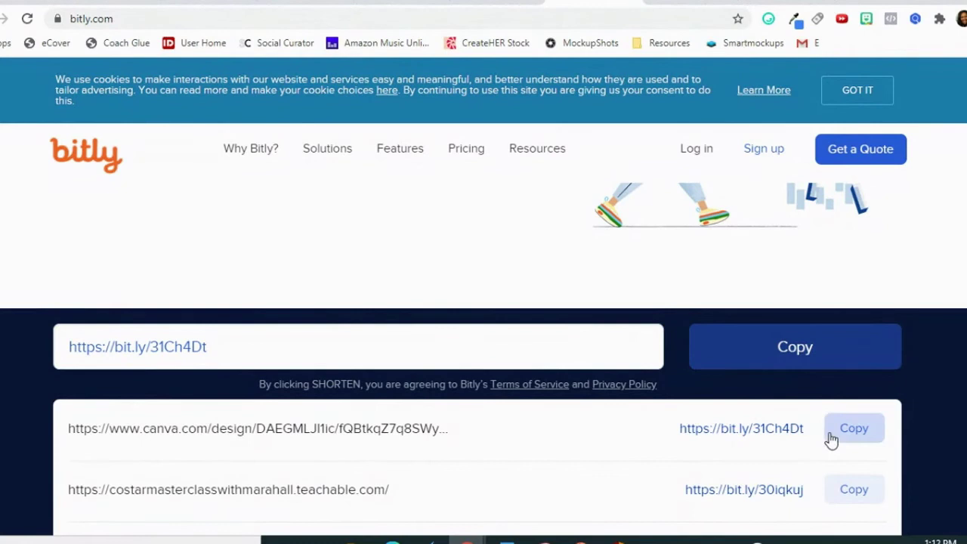
click(801, 357)
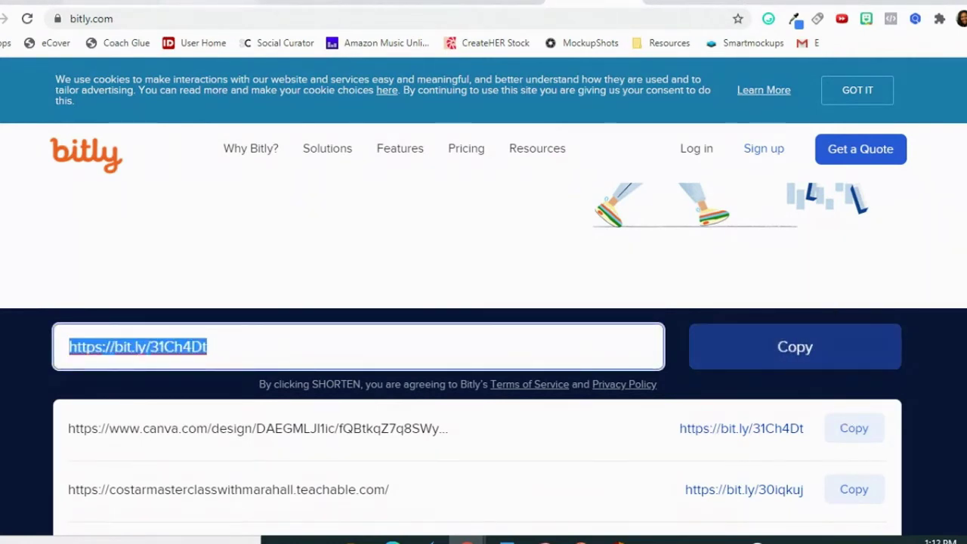
Switch between the Instagram profile and Bitly to examine the bio's website link and the shortened link
click(307, 3)
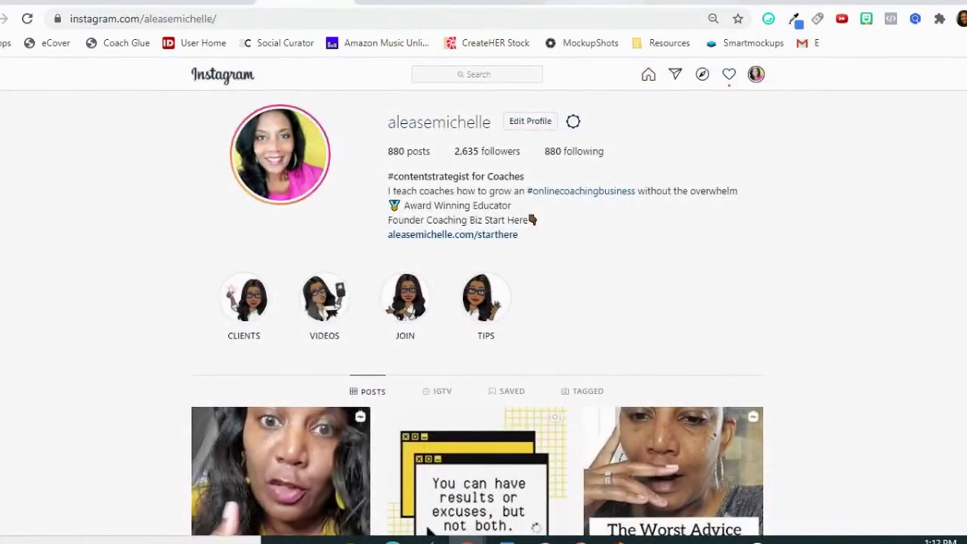
click(594, 3)
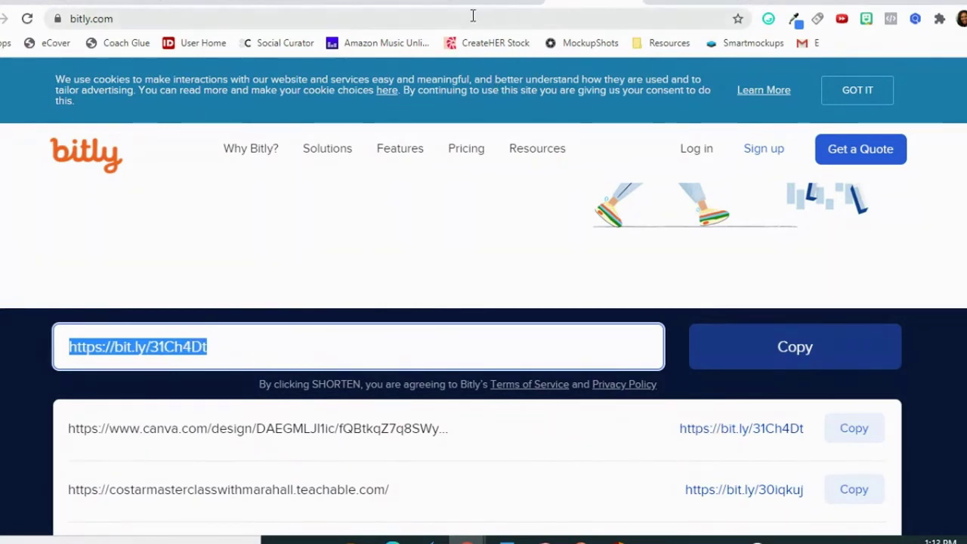
click(301, 3)
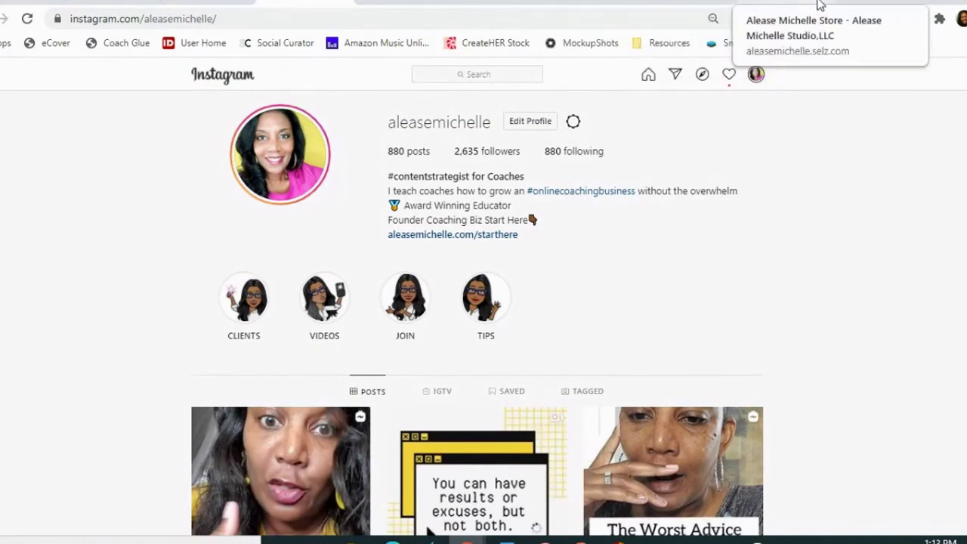
Open a new incognito window in Chrome and load the landing page through the copied Bitly short link
click(856, 3)
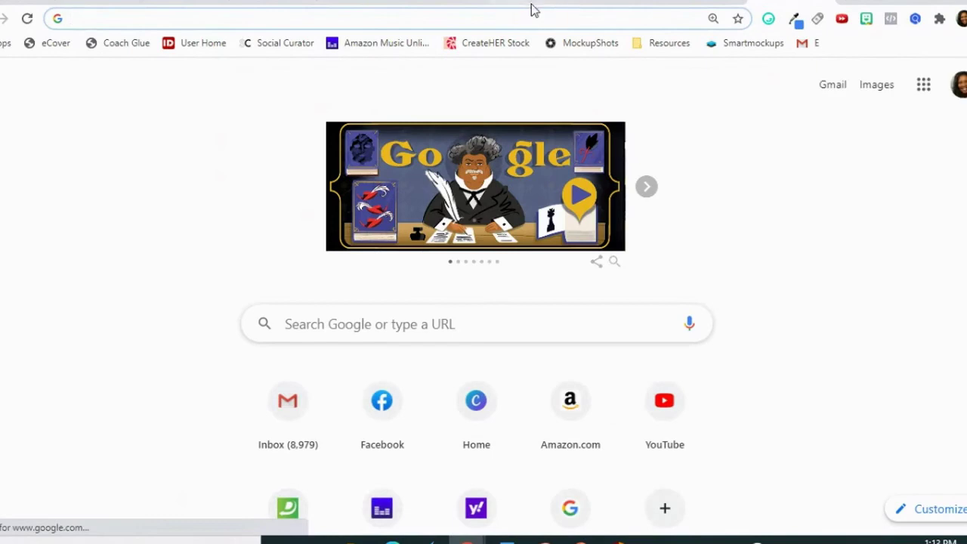
right_click(522, 22)
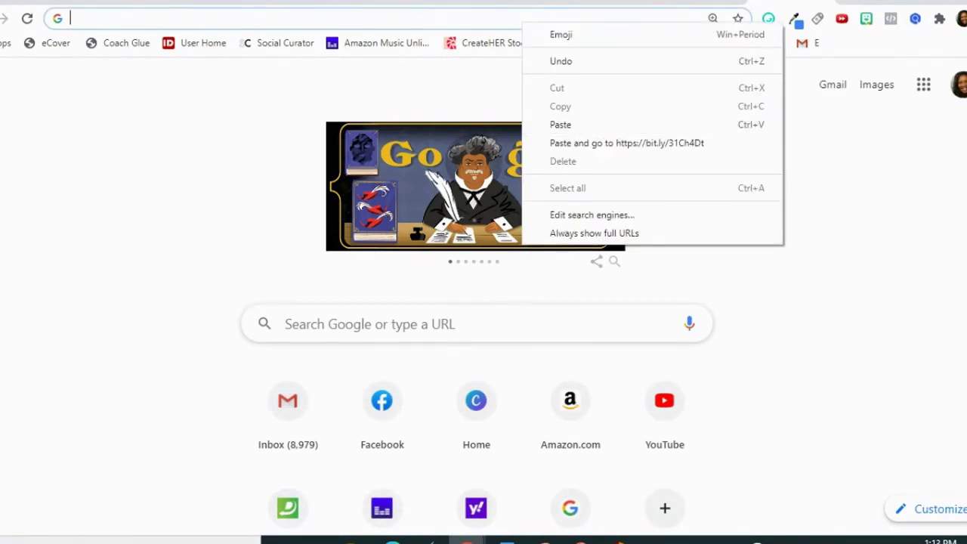
click(965, 18)
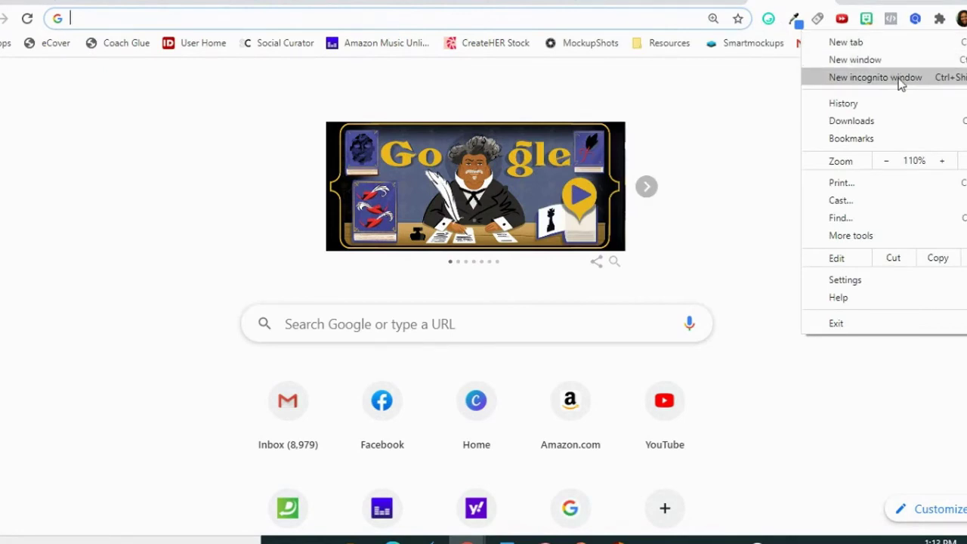
click(900, 78)
right_click(355, 22)
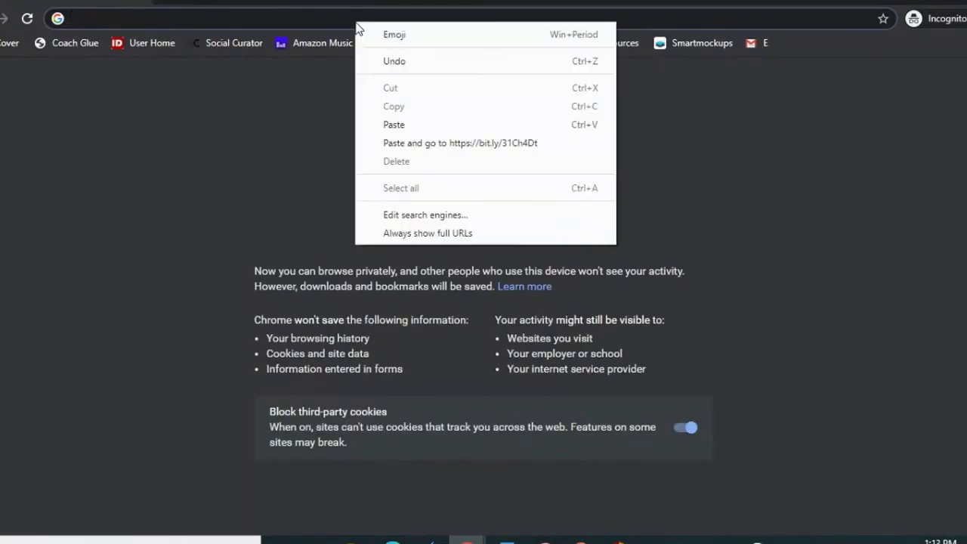
click(394, 125)
key(Return)
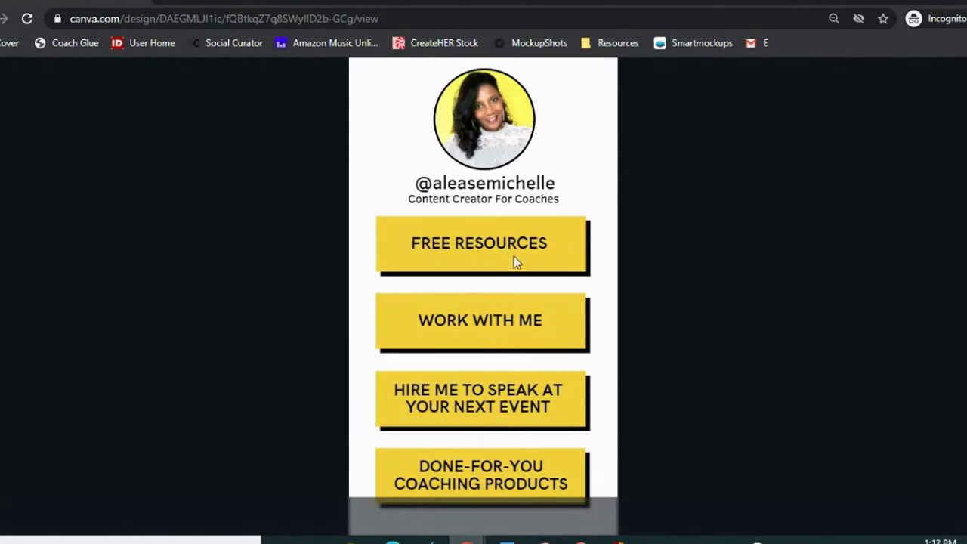
Test the landing page's FREE RESOURCES button, look through the linked page and return to the landing page
click(566, 266)
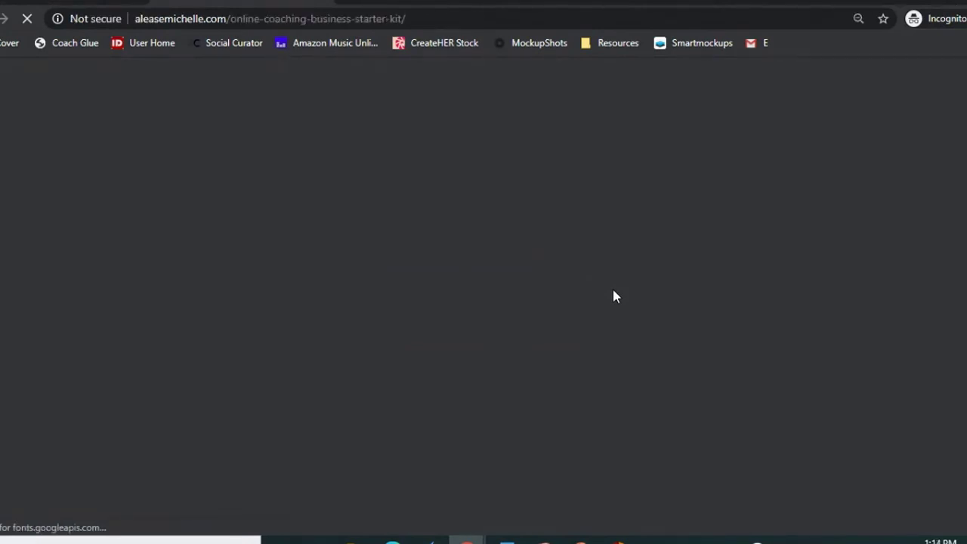
scroll(748, 302, down, 2)
scroll(753, 302, down, 2)
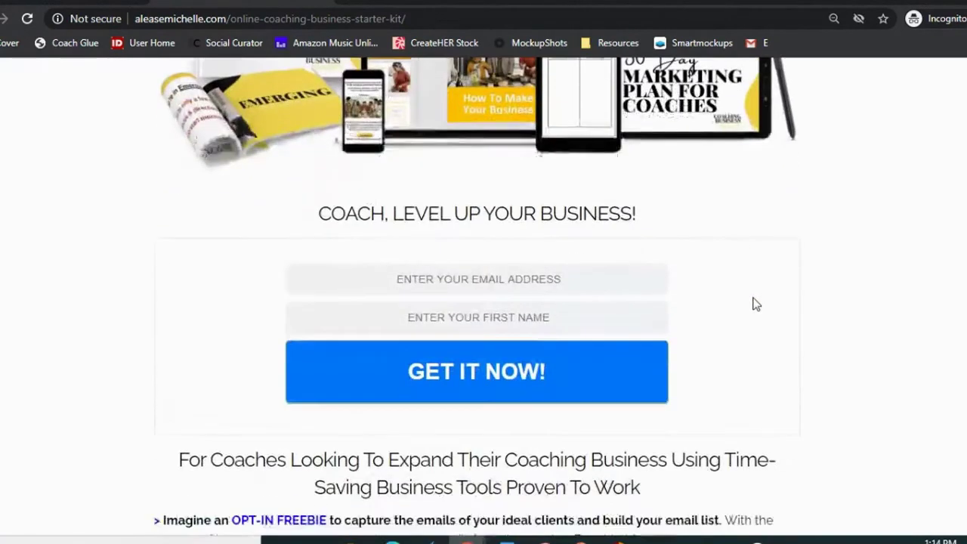
scroll(311, 91, up, 4)
click(321, 2)
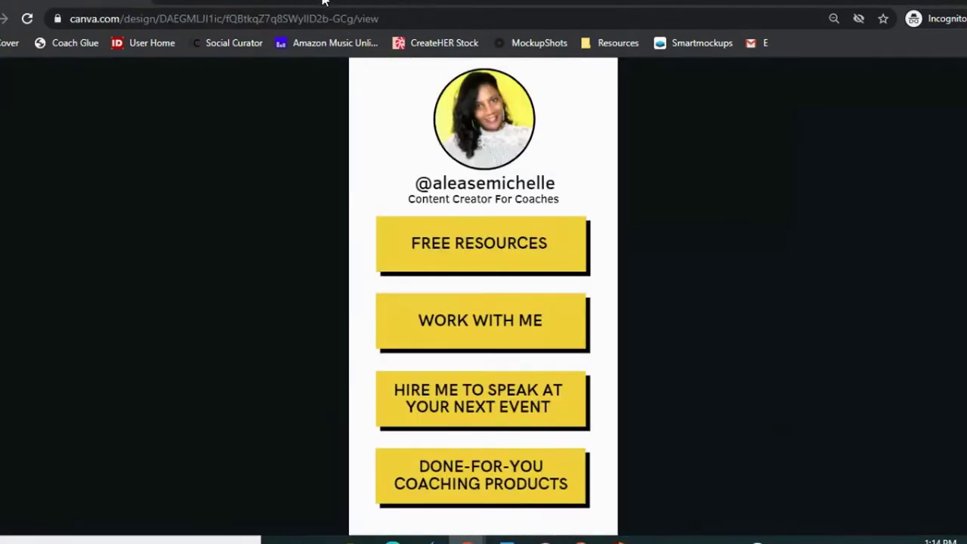
Test the WORK WITH ME button and look through its page, close the incognito window and return to the landing page in the regular browser
click(563, 340)
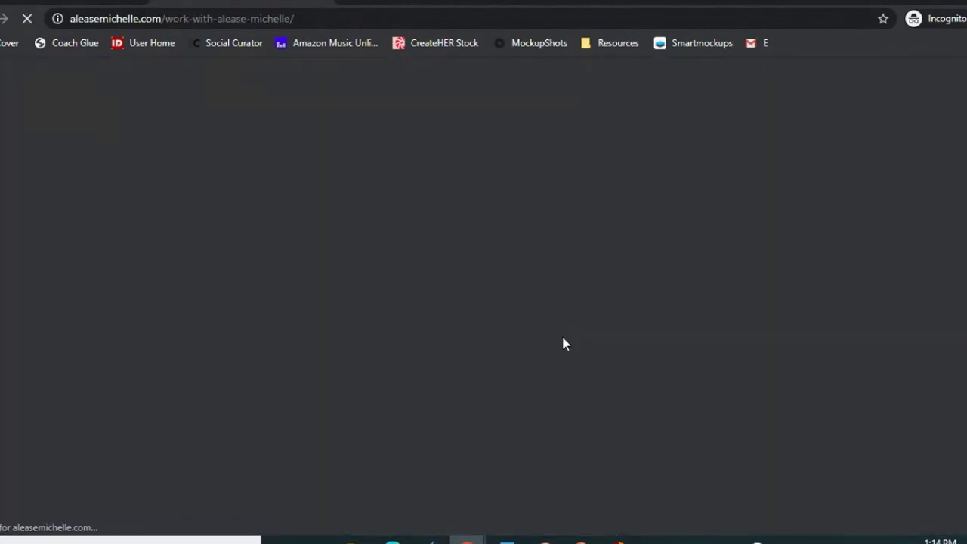
scroll(570, 340, down, 2)
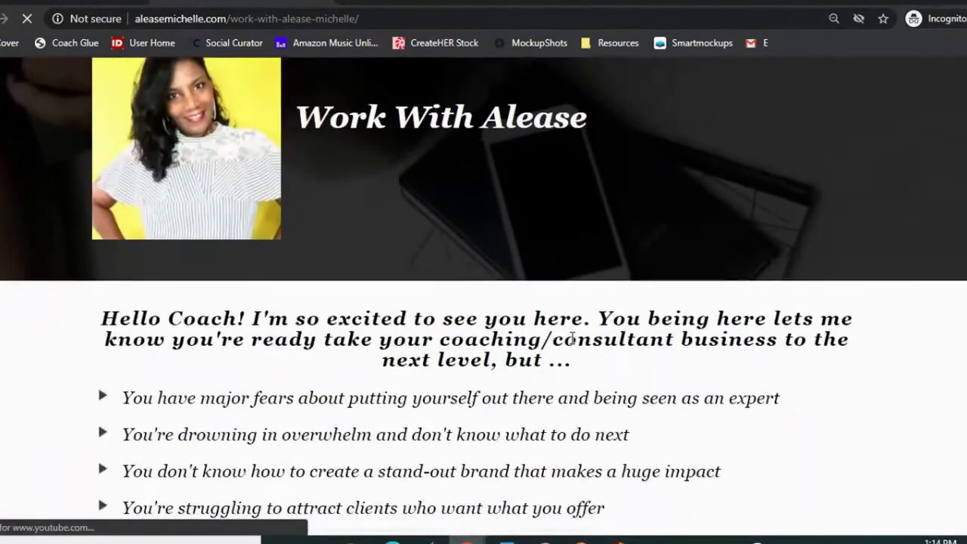
scroll(569, 337, down, 3)
scroll(371, 136, up, 5)
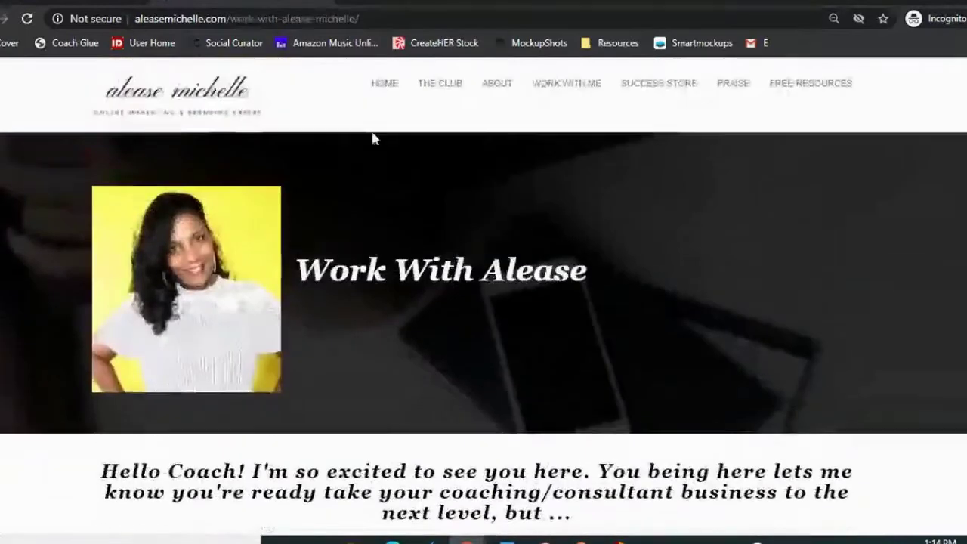
click(318, 3)
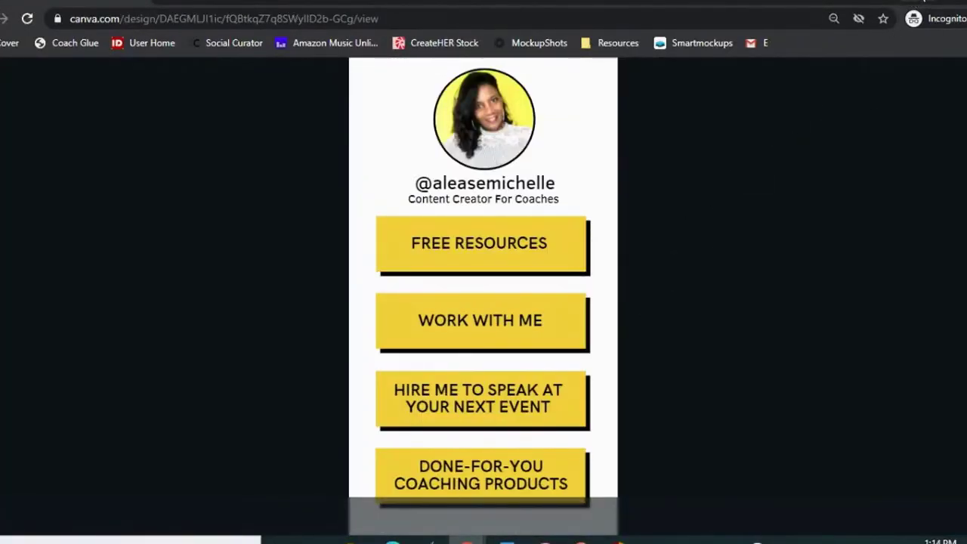
click(922, 3)
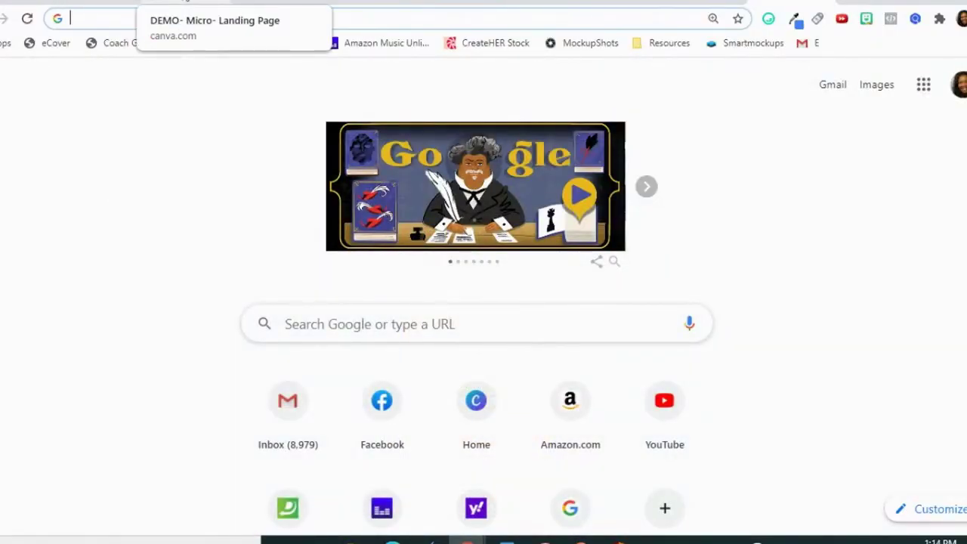
click(157, 1)
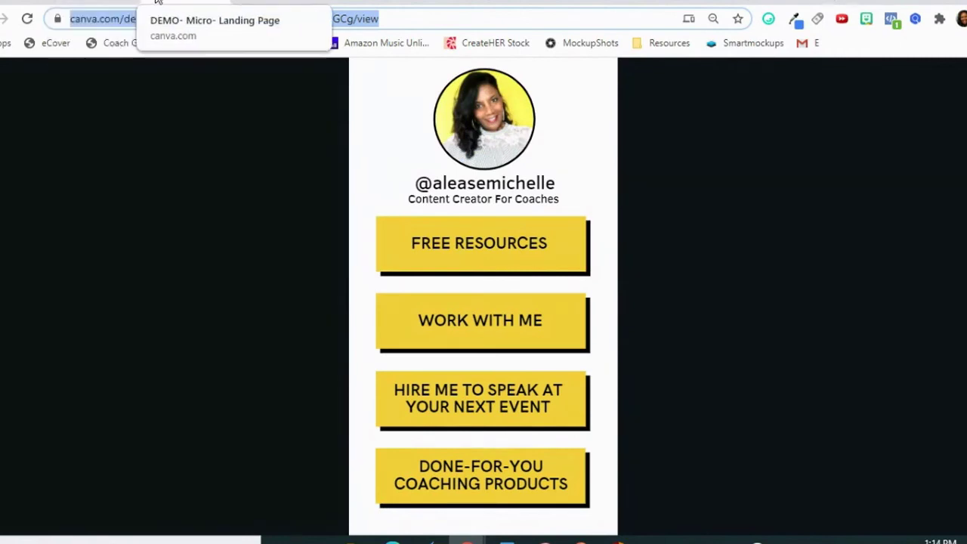